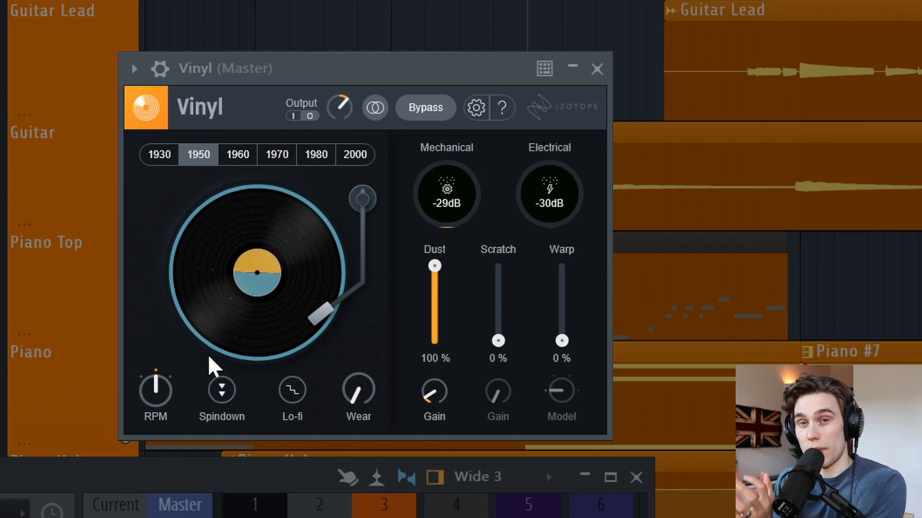
# Try the 1970 and 1950 eras in Vinyl on the master and toggle its bypass to compare the sound
pyautogui.click(263, 151)
pyautogui.click(196, 153)
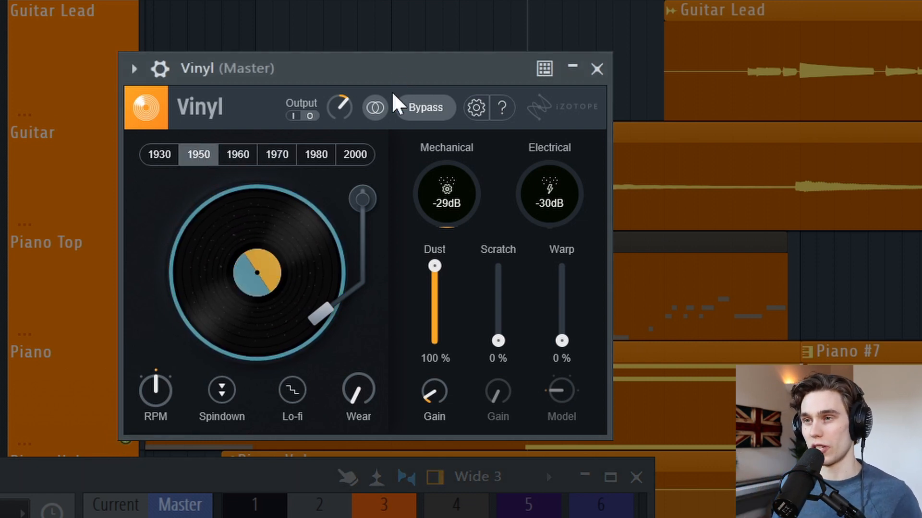
pyautogui.click(430, 107)
pyautogui.click(429, 109)
pyautogui.click(437, 109)
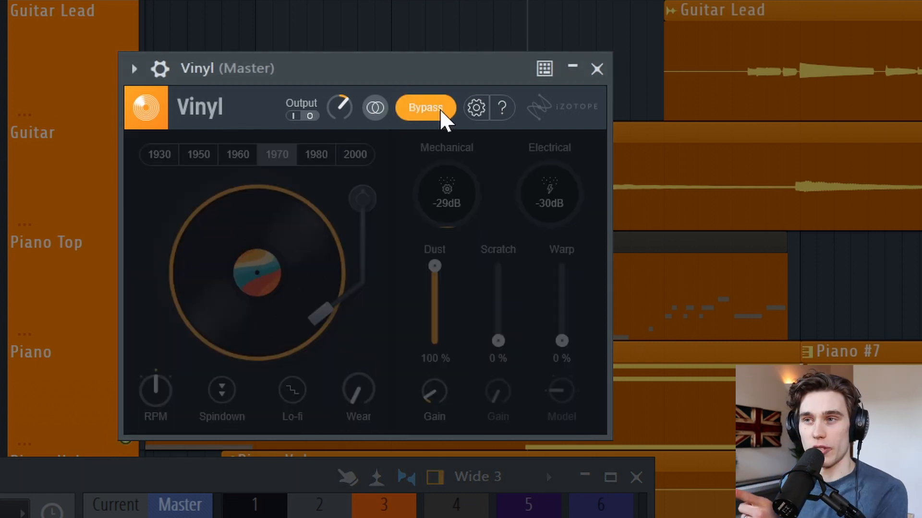
pyautogui.click(428, 108)
pyautogui.click(428, 109)
pyautogui.click(428, 109)
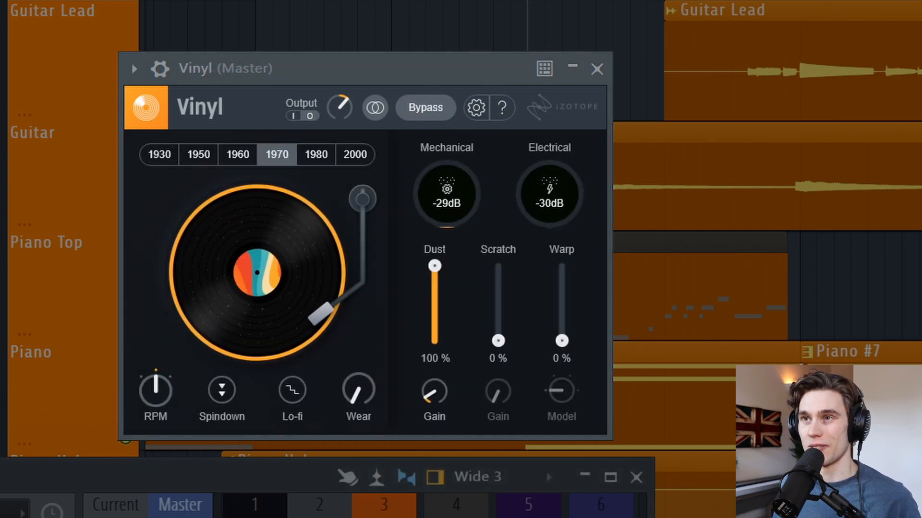
# Compare the 1960, 1950 and 1930 eras during playback, bypassing and re-enabling the effect on 1960 and 1930
pyautogui.click(425, 112)
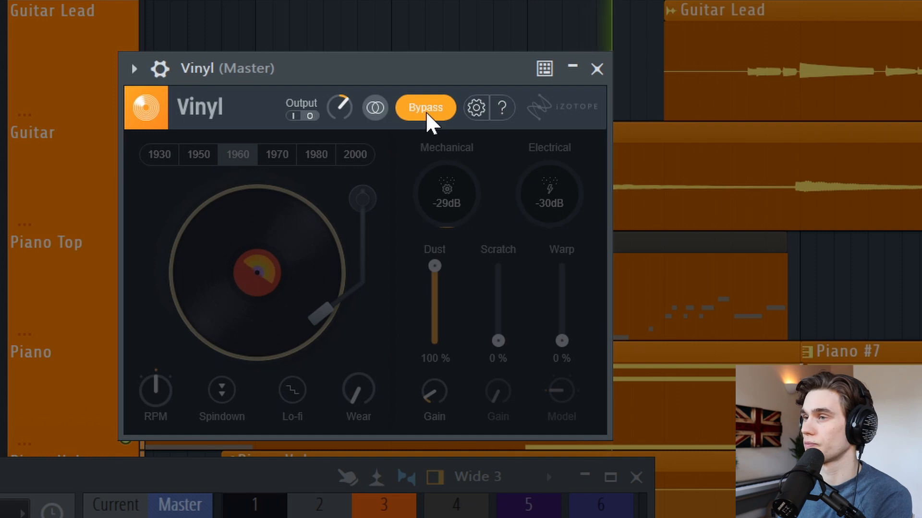
pyautogui.click(425, 111)
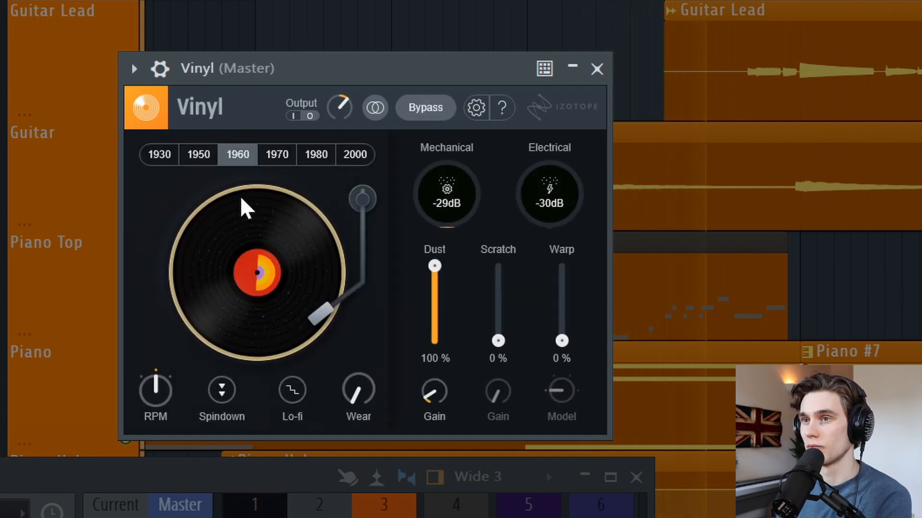
pyautogui.click(195, 152)
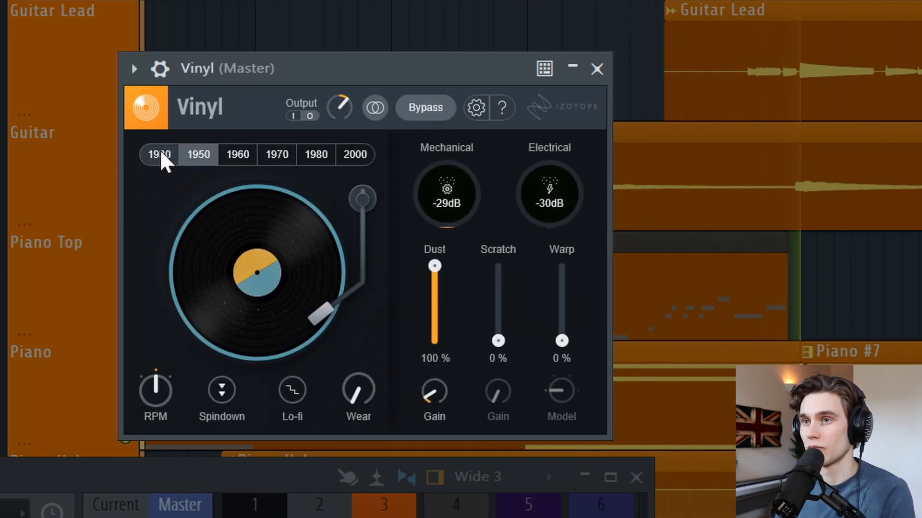
pyautogui.click(160, 153)
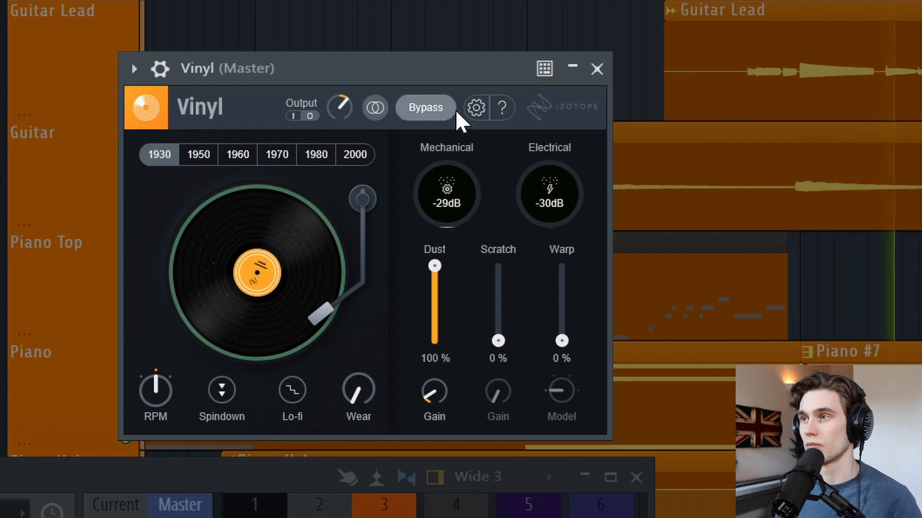
pyautogui.click(454, 113)
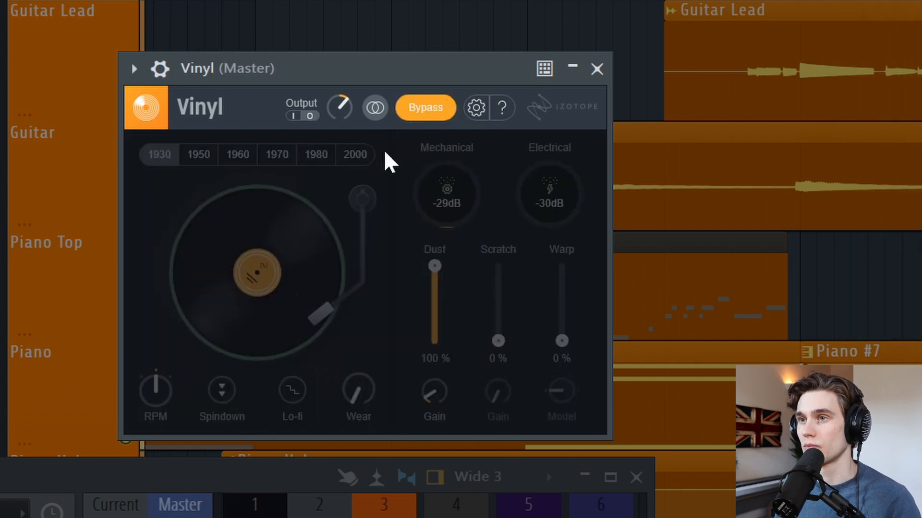
pyautogui.click(421, 110)
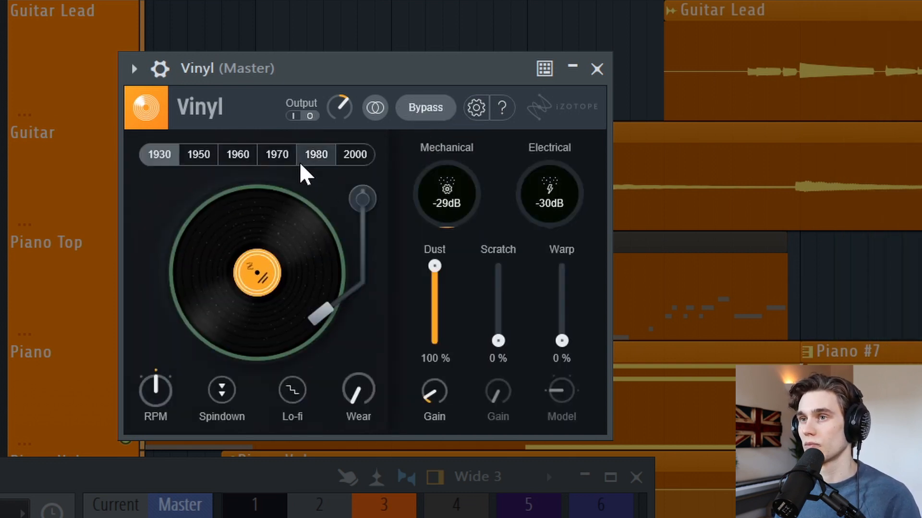
# Audition the 1970 and 1980 eras, comparing the 1980 sound twice against the bypassed signal
pyautogui.click(269, 155)
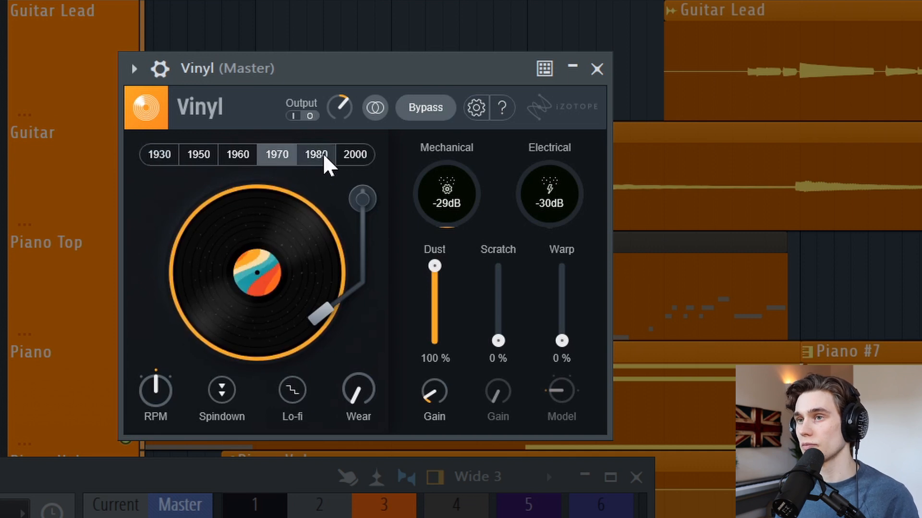
pyautogui.click(319, 155)
pyautogui.click(429, 110)
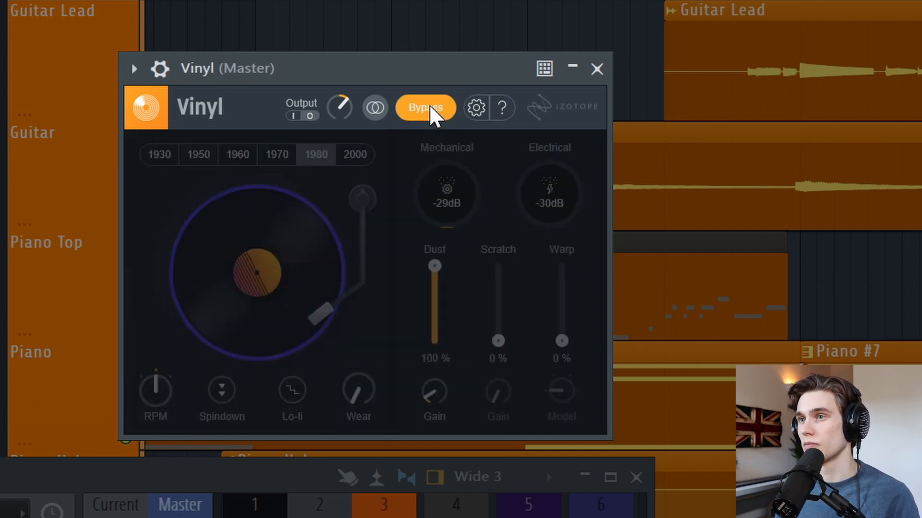
pyautogui.click(427, 106)
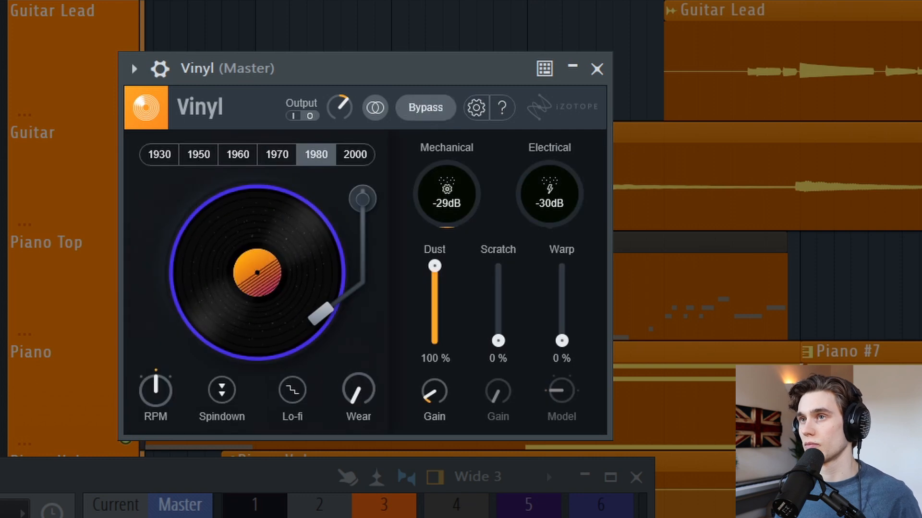
pyautogui.click(438, 114)
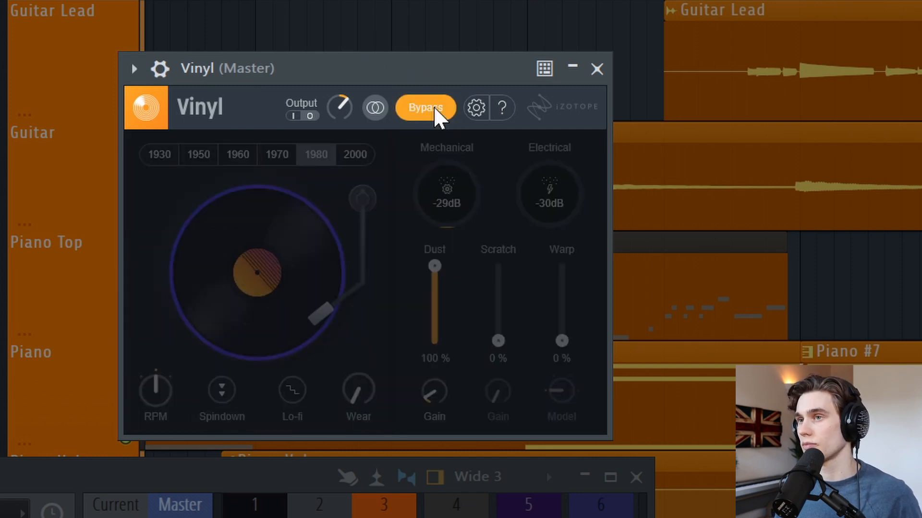
pyautogui.click(437, 113)
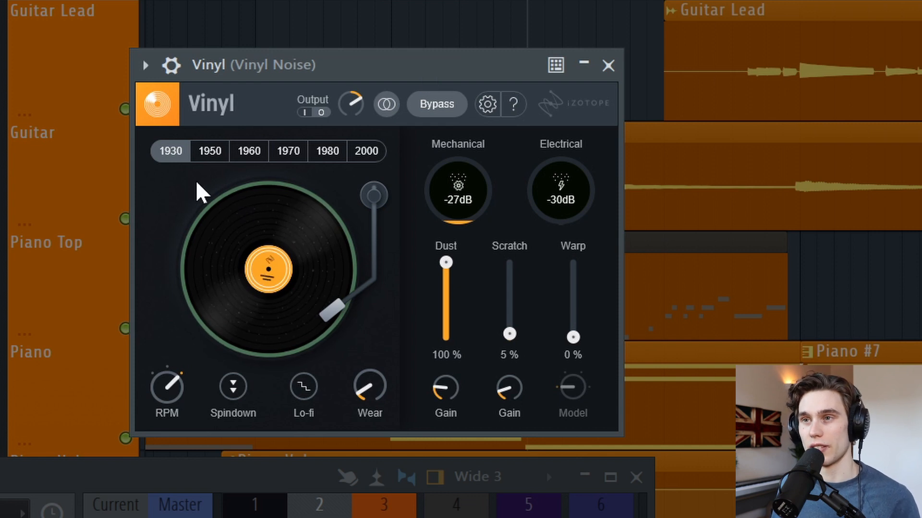
# Try the 1960 and 1970 eras on the Vinyl Noise channel's Vinyl and return it to 1930
pyautogui.click(249, 151)
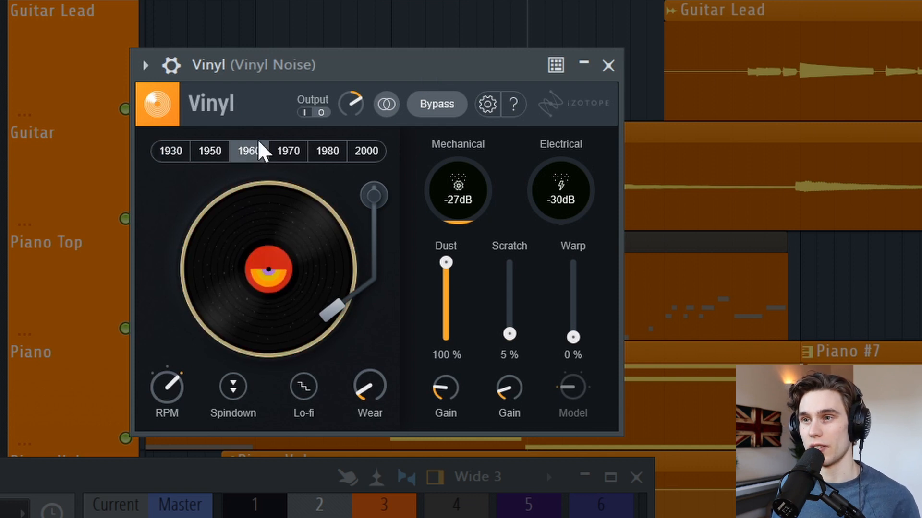
pyautogui.click(286, 149)
pyautogui.click(180, 151)
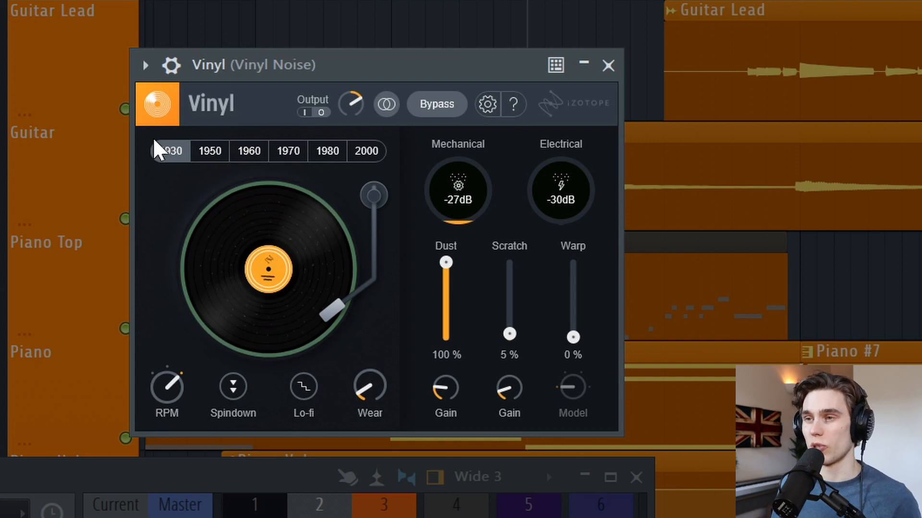
# Turn off bypass on the master's Vinyl and set both Dust and Warp to 0 %
pyautogui.click(430, 109)
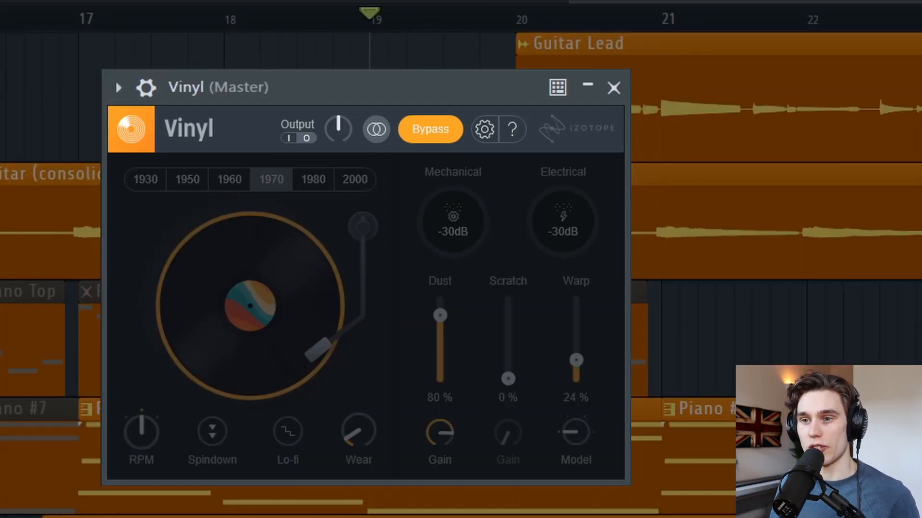
pyautogui.click(439, 137)
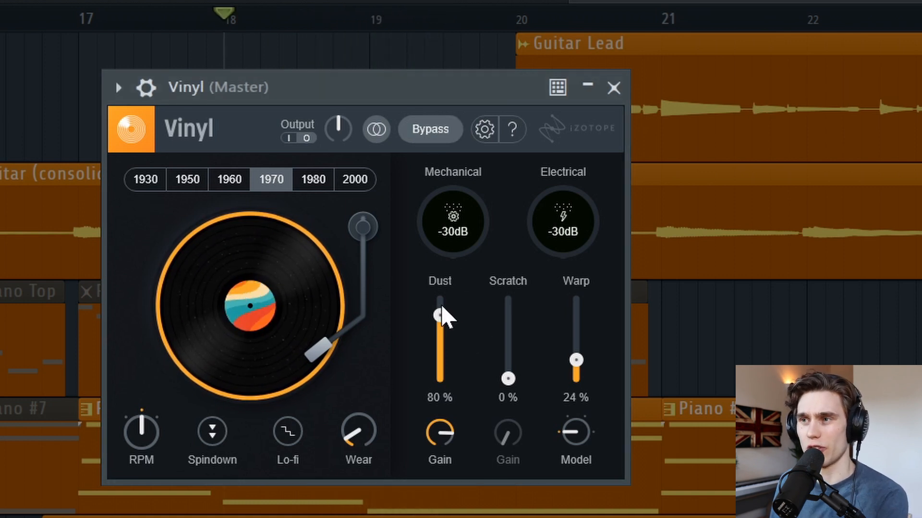
pyautogui.moveTo(439, 312); pyautogui.dragTo(440, 379)
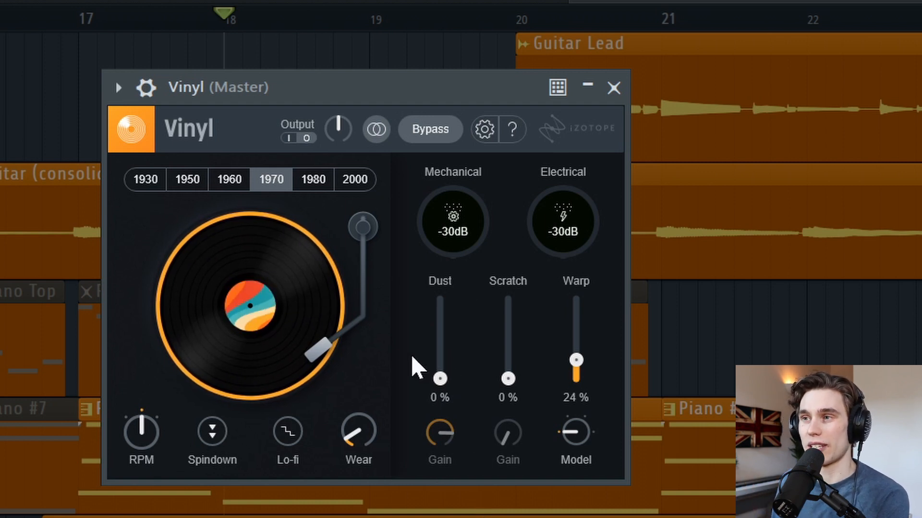
pyautogui.moveTo(577, 363); pyautogui.dragTo(581, 401)
# Step the era selection backward twice from 2000 through the earlier decades to 1930
pyautogui.click(350, 176)
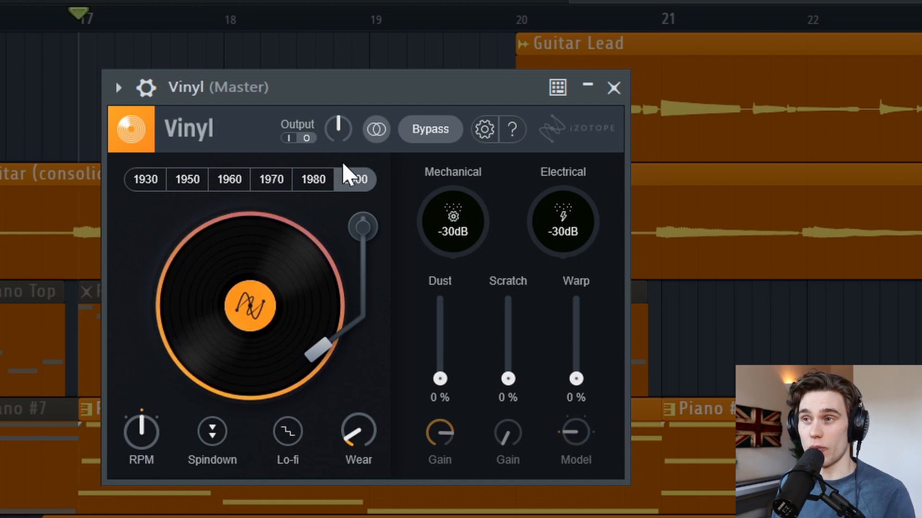
pyautogui.click(312, 181)
pyautogui.click(192, 186)
pyautogui.click(151, 185)
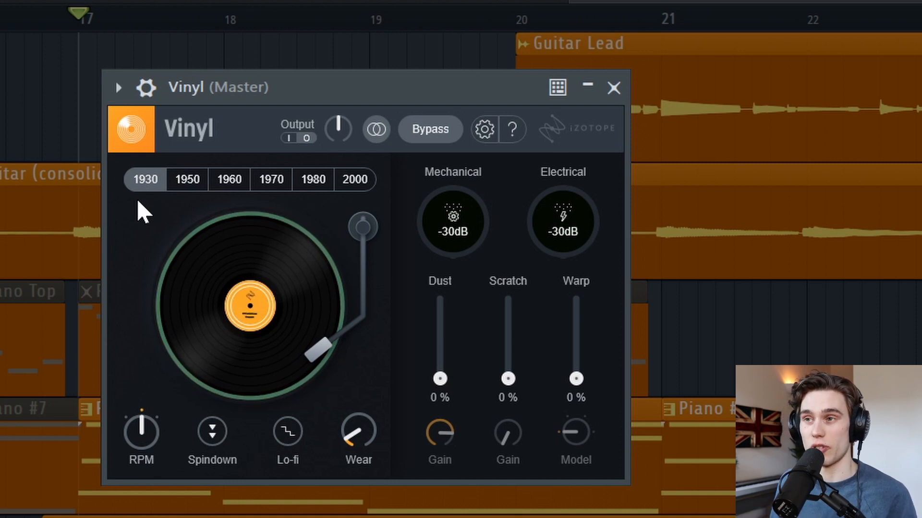
pyautogui.click(357, 182)
pyautogui.click(307, 186)
pyautogui.click(231, 187)
pyautogui.click(180, 190)
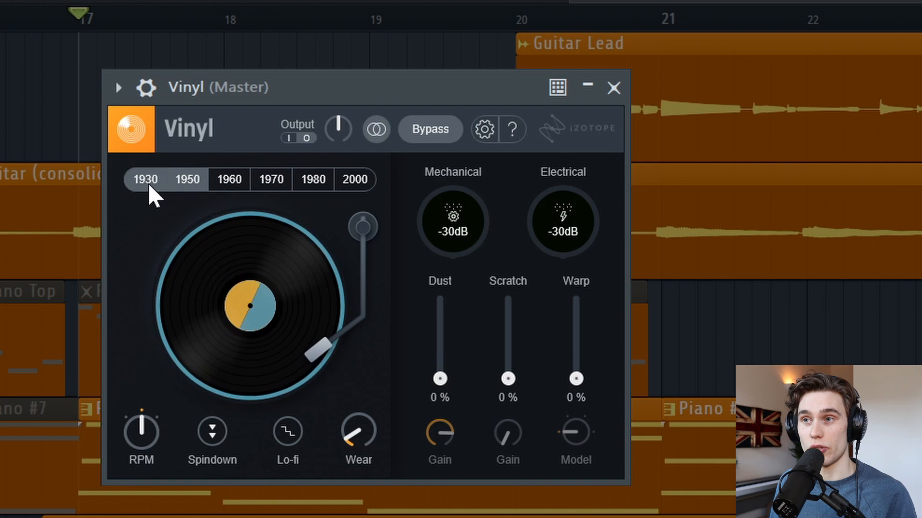
pyautogui.click(147, 188)
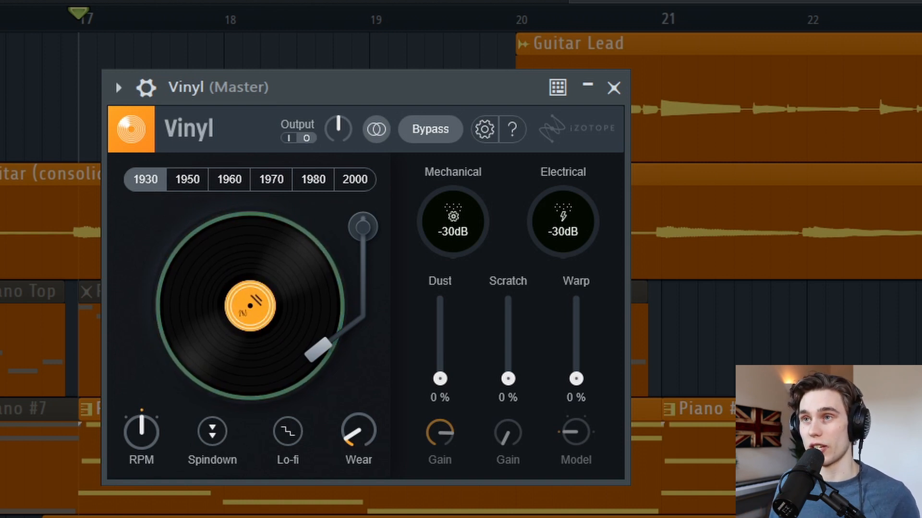
# Audition the eras from 2000 down to 1930 during playback and compare the 1930 sound with bypass on and off
pyautogui.click(367, 179)
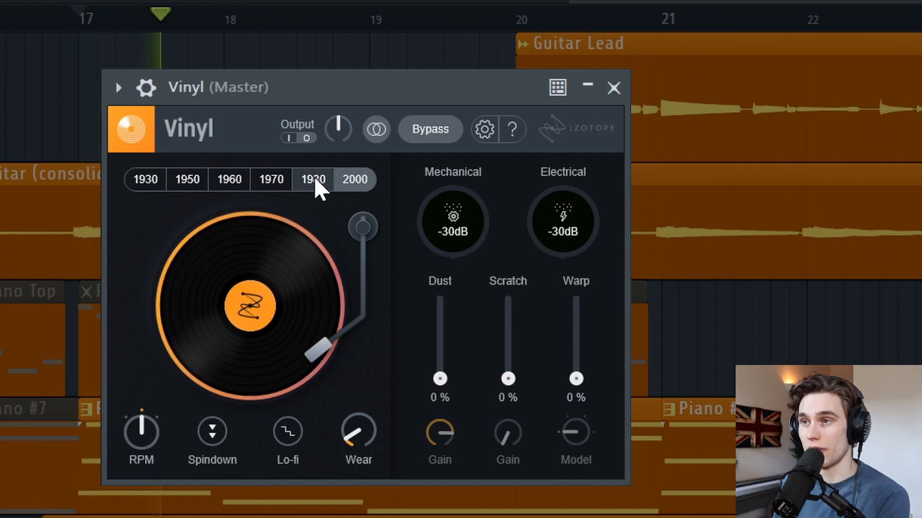
pyautogui.click(274, 183)
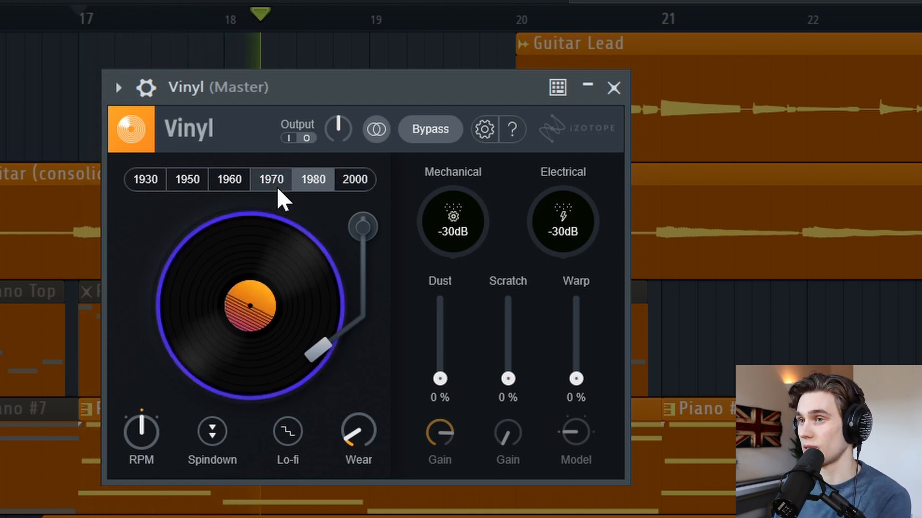
pyautogui.click(232, 182)
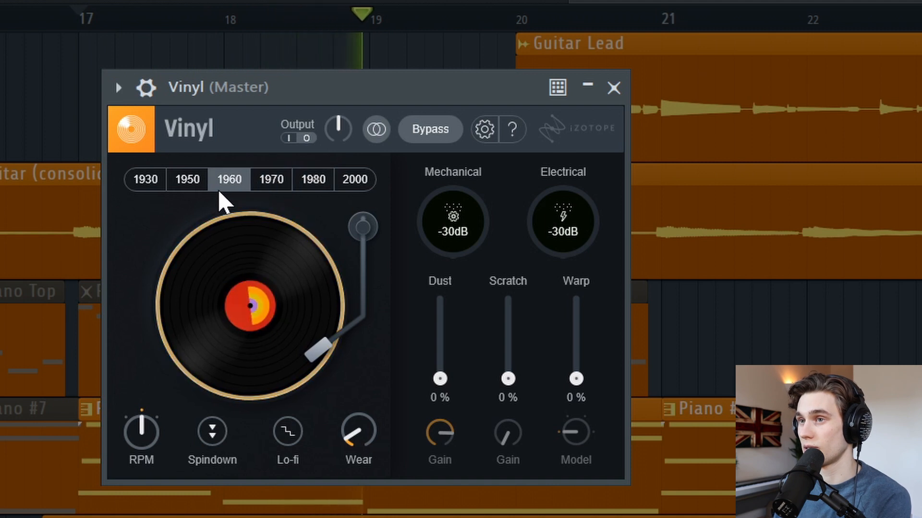
pyautogui.click(185, 187)
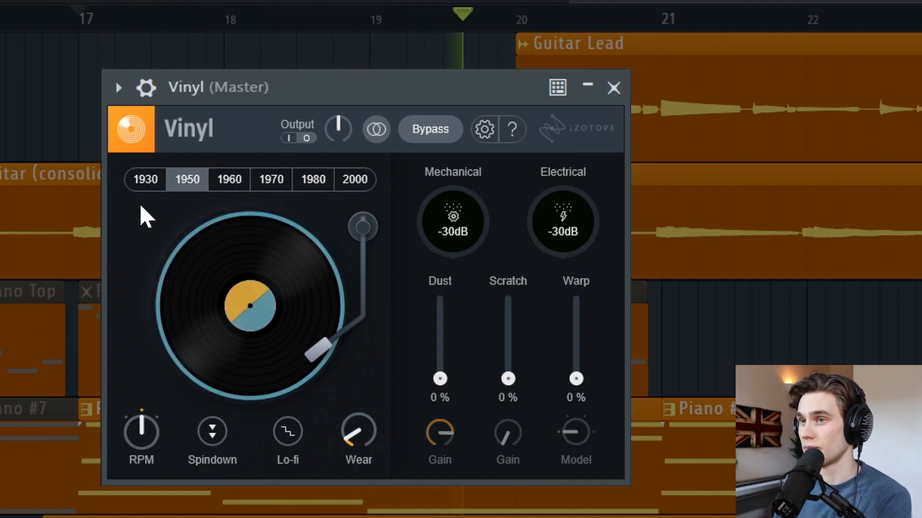
pyautogui.click(142, 184)
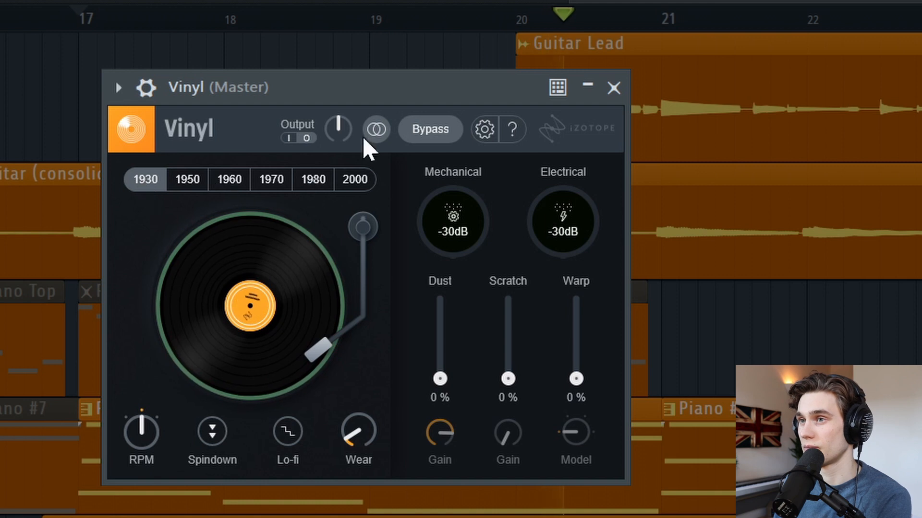
pyautogui.click(421, 140)
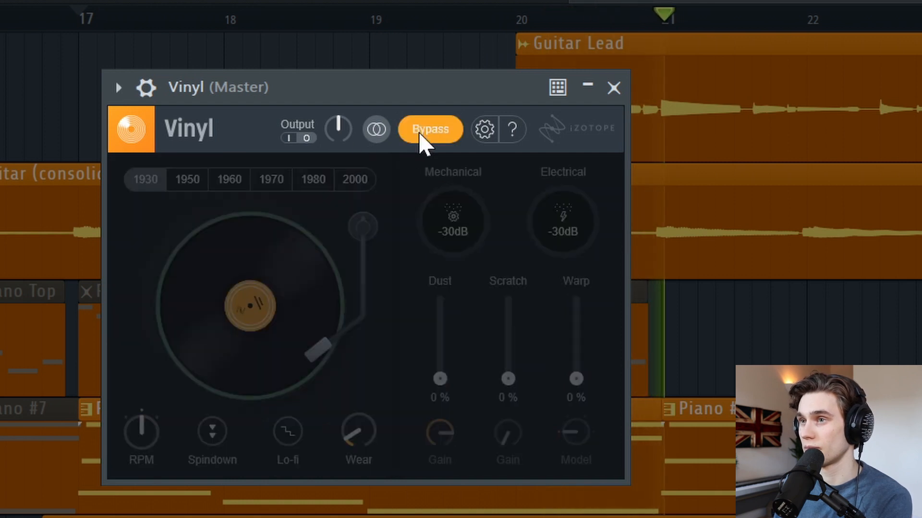
pyautogui.click(420, 135)
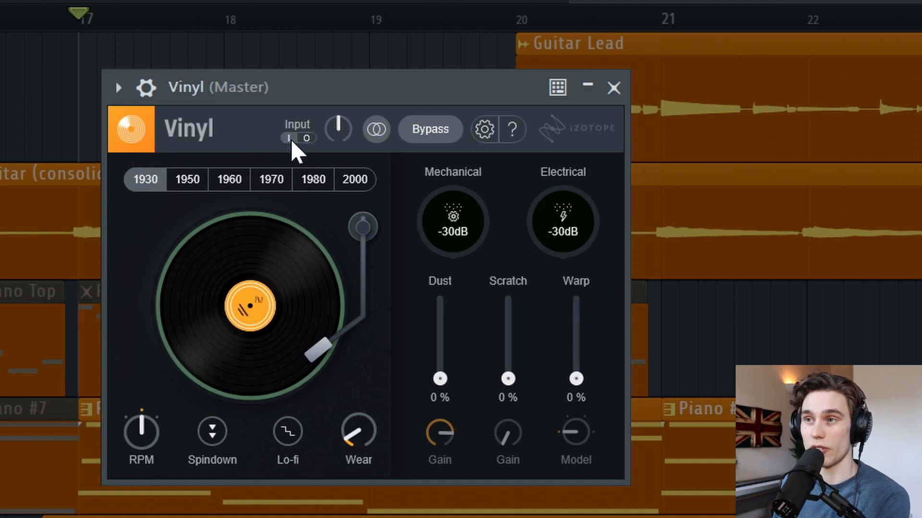
# Switch the gain control to Output and raise Vinyl's output gain
pyautogui.click(306, 139)
pyautogui.moveTo(345, 129); pyautogui.dragTo(345, 114)
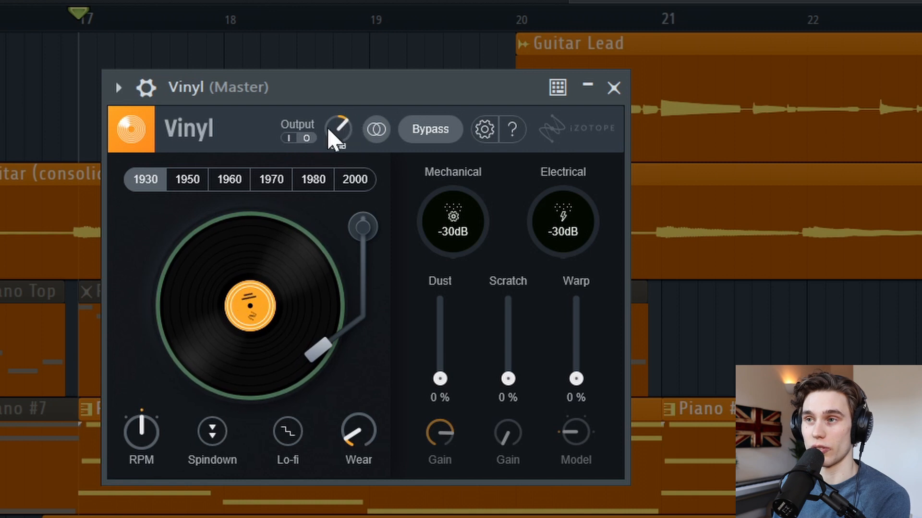
# Cycle the era through 1970, 1980 and 1950, ending on 1930
pyautogui.click(271, 179)
pyautogui.click(314, 182)
pyautogui.click(202, 179)
pyautogui.click(152, 174)
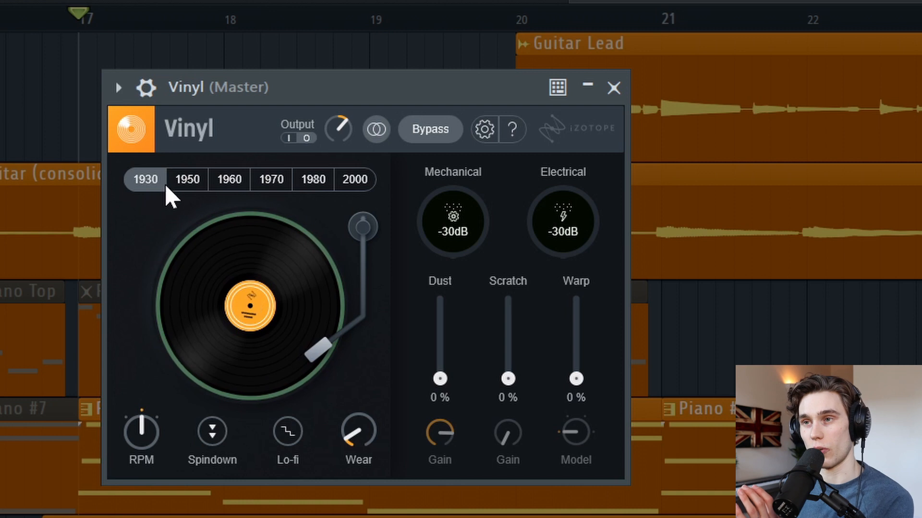
# Alternate between the 1950 and 1930 eras several times and finish by selecting 1960
pyautogui.click(180, 182)
pyautogui.click(144, 182)
pyautogui.click(185, 182)
pyautogui.click(160, 180)
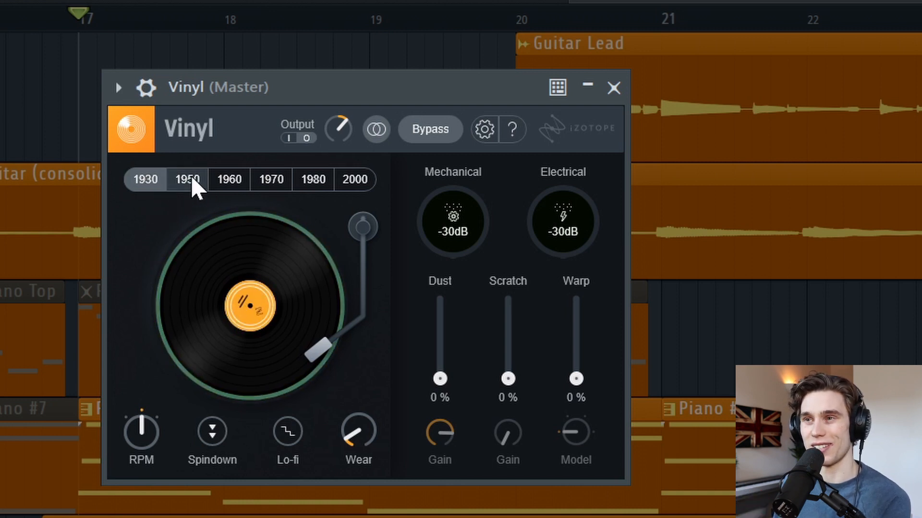
pyautogui.click(186, 179)
pyautogui.click(164, 179)
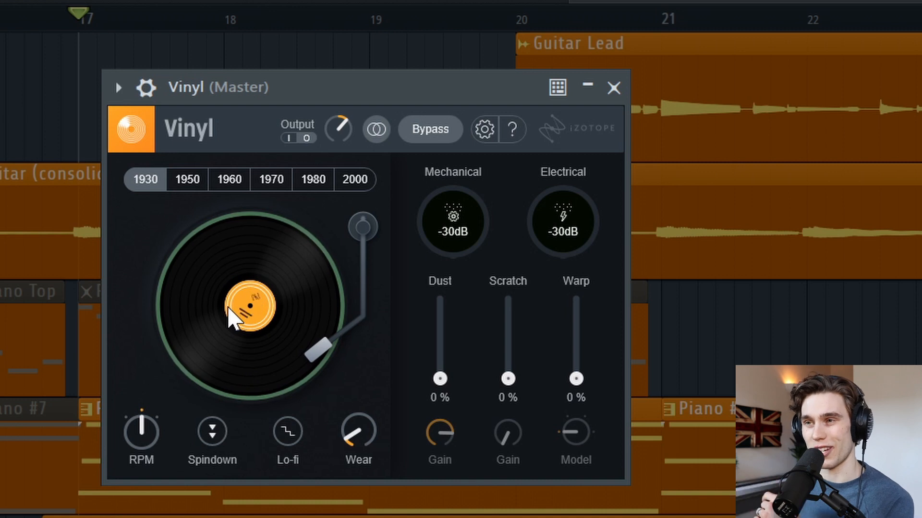
pyautogui.click(240, 180)
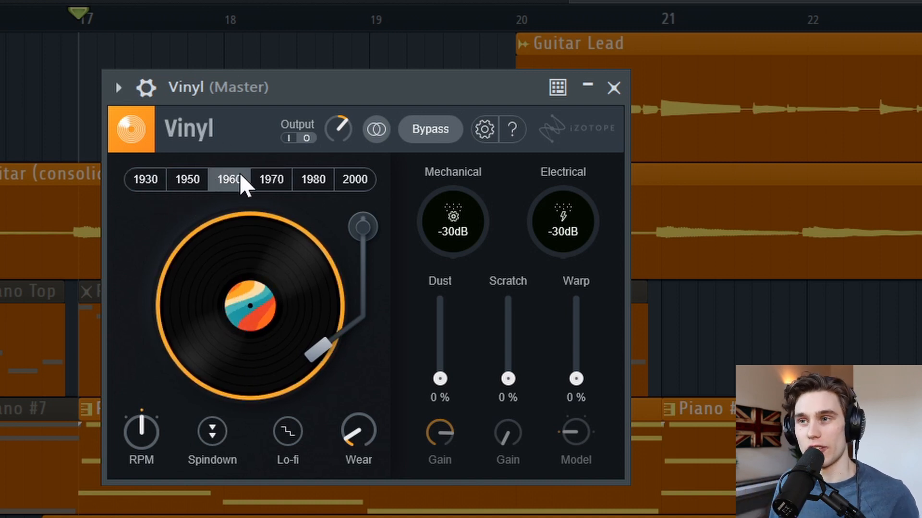
# Set the era to 1930, play the track from just past bar 20 and audition the 1970, 1960 and 1950 eras
pyautogui.click(168, 182)
pyautogui.click(148, 181)
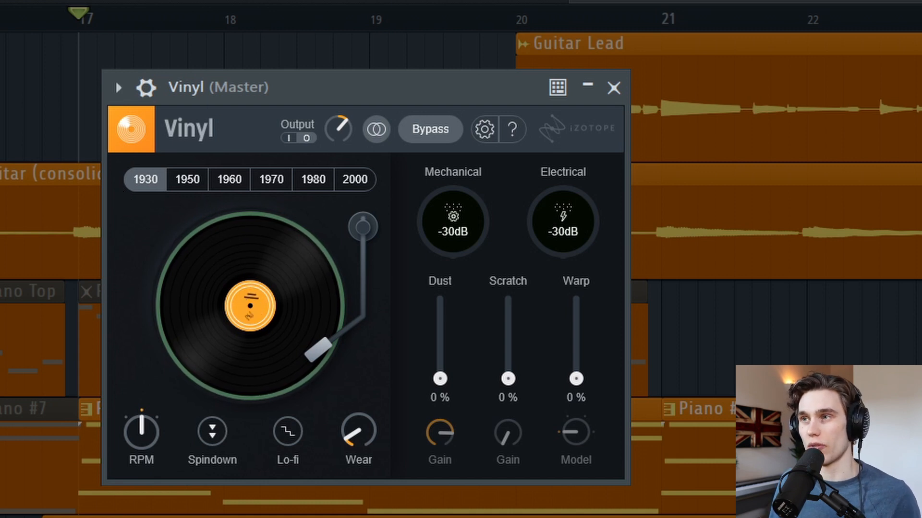
pyautogui.click(559, 21)
pyautogui.click(272, 179)
pyautogui.press('space')
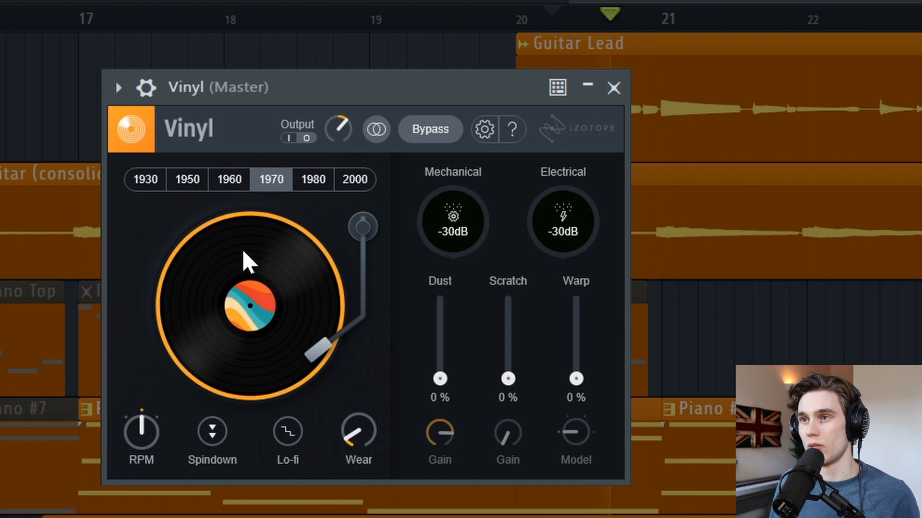
pyautogui.click(231, 181)
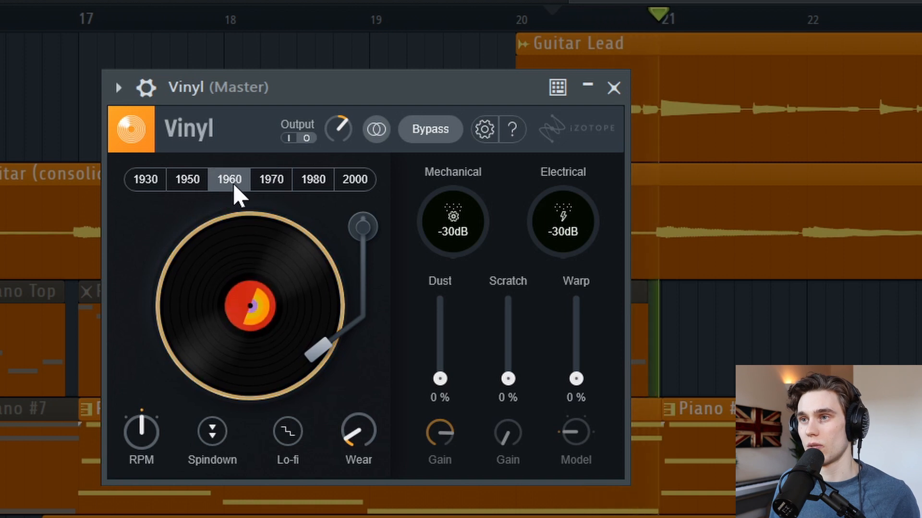
pyautogui.click(187, 182)
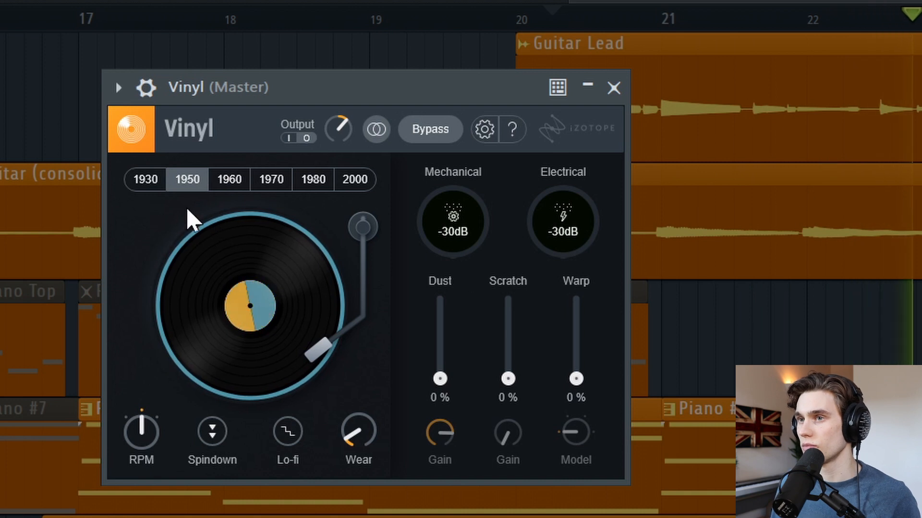
# Compare the 1950 sound with bypass on and off, and step the era down from 1970 to 1930
pyautogui.click(428, 129)
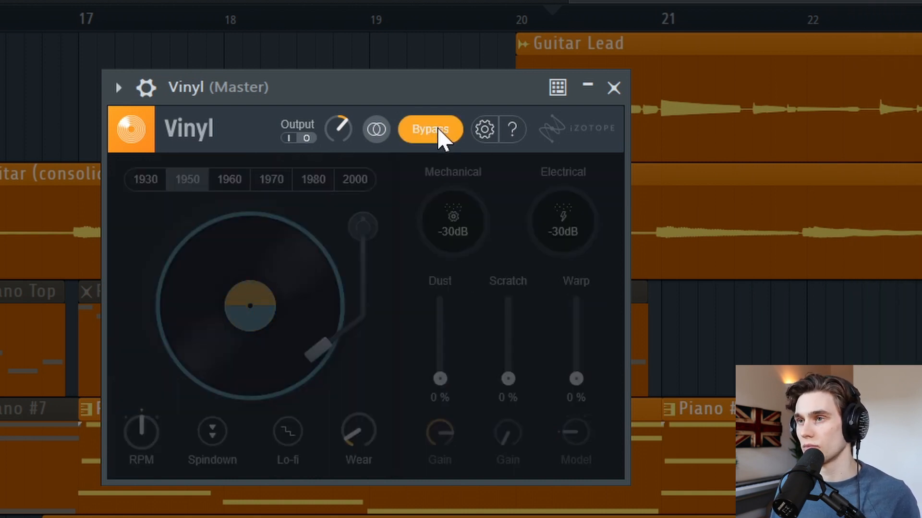
pyautogui.click(438, 128)
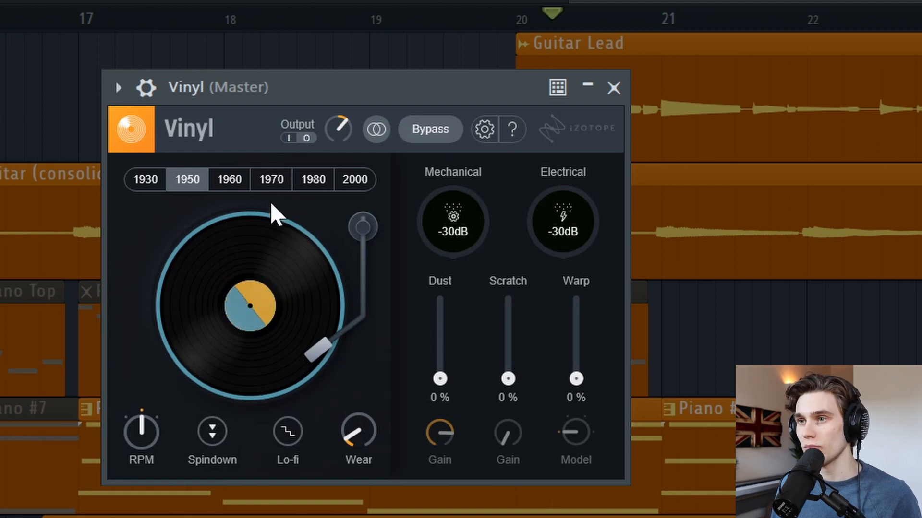
pyautogui.click(271, 180)
pyautogui.click(229, 179)
pyautogui.click(187, 179)
pyautogui.click(144, 185)
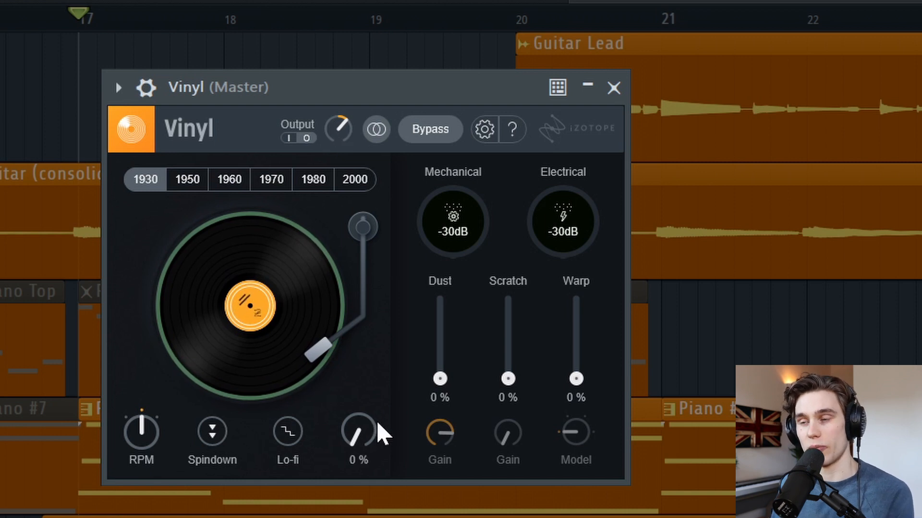
# Audition Wear at 0% and at maximum on the 1930 era, comparing the worn sound with bypass on and off
pyautogui.moveTo(358, 434); pyautogui.dragTo(401, 509)
pyautogui.moveTo(359, 440); pyautogui.dragTo(377, 516)
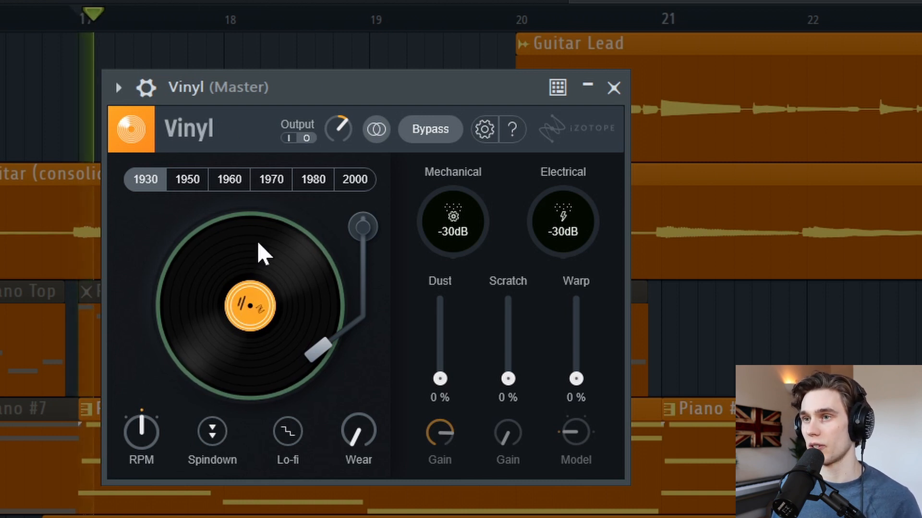
pyautogui.moveTo(370, 442); pyautogui.dragTo(417, 144)
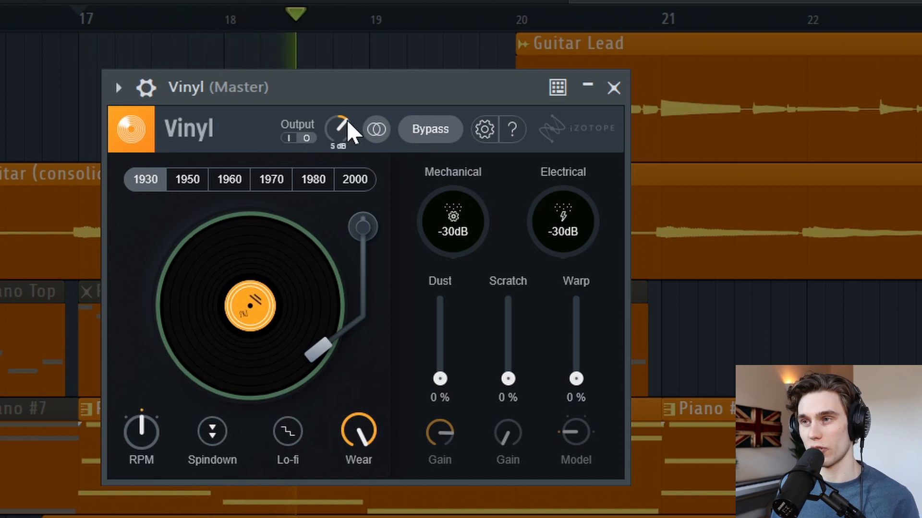
pyautogui.click(442, 135)
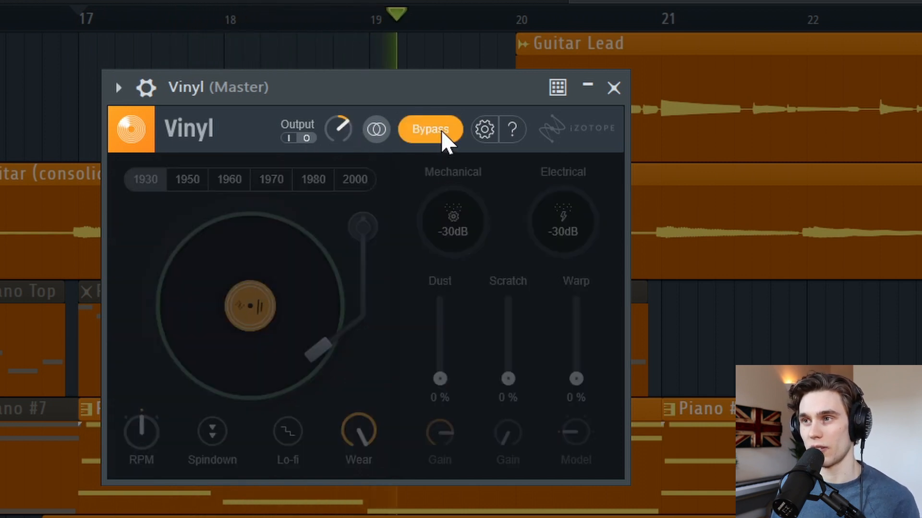
pyautogui.click(442, 135)
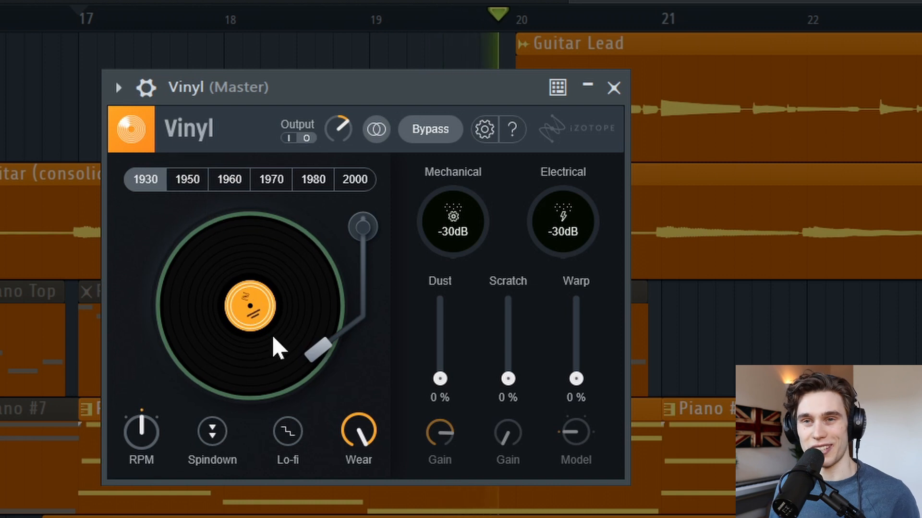
# Switch to the 1950 era and raise Warp to 100%
pyautogui.click(175, 185)
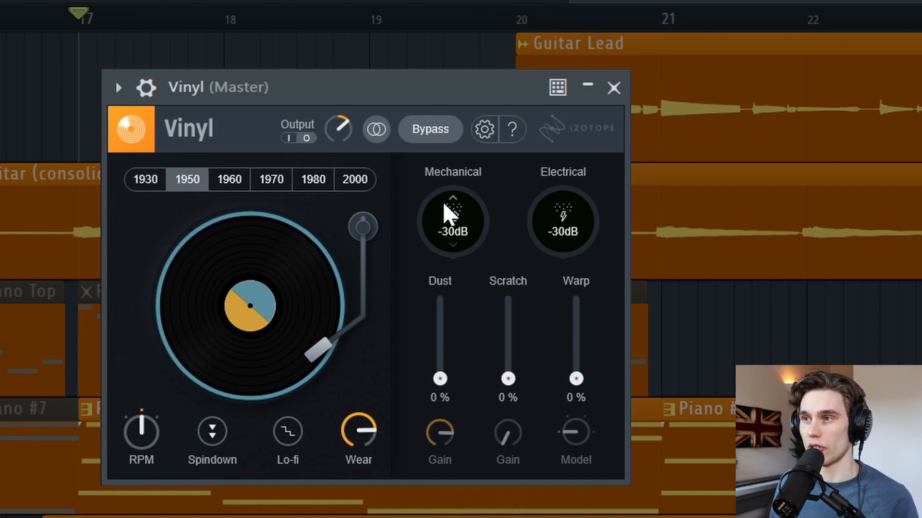
pyautogui.moveTo(587, 374); pyautogui.dragTo(611, 141)
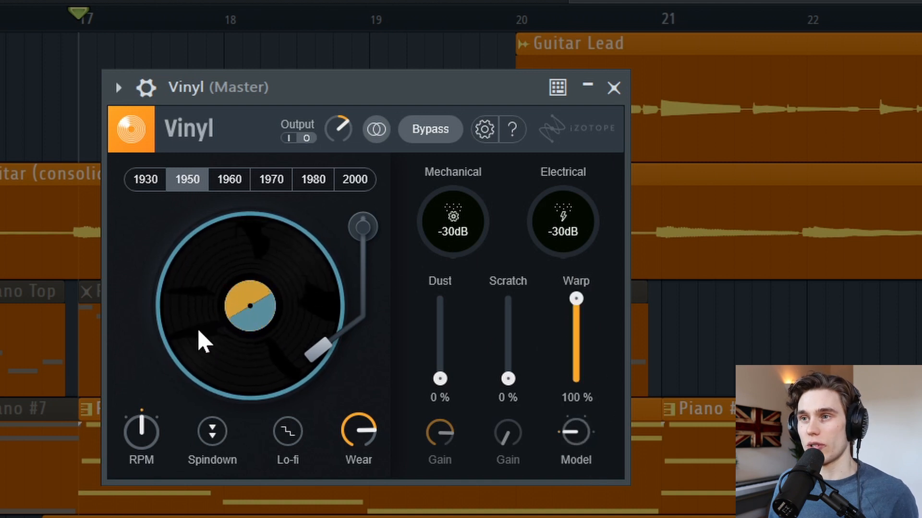
pyautogui.moveTo(425, 379); pyautogui.dragTo(480, 477)
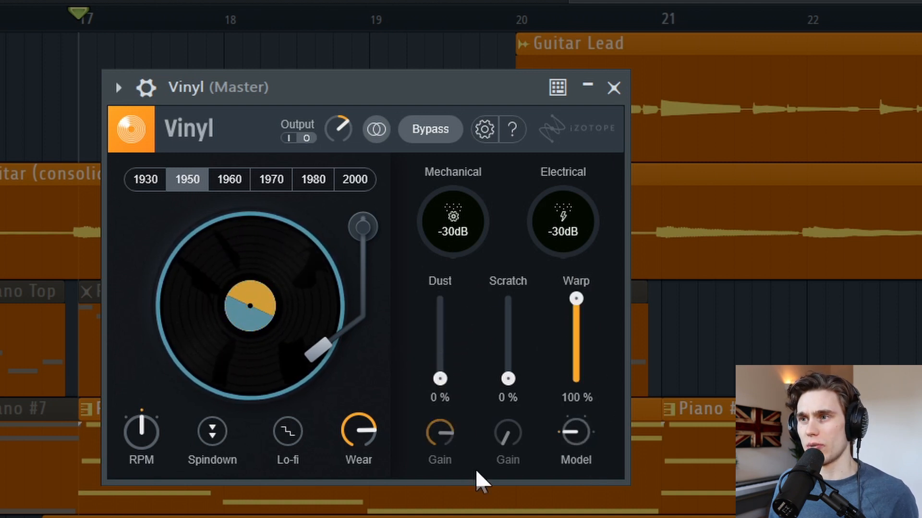
pyautogui.moveTo(577, 303)
pyautogui.mouseDown()
pyautogui.moveTo(572, 333)
pyautogui.moveTo(576, 293)
pyautogui.mouseUp()
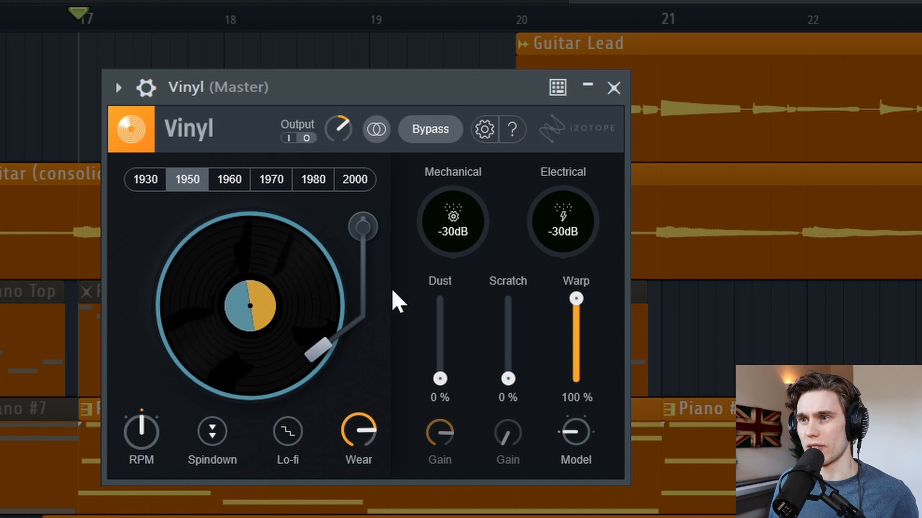
# Try lower Warp amounts of 33%, 8% and 28%, and test the Inv. Peak warp model before returning to Sin
pyautogui.moveTo(576, 300); pyautogui.dragTo(582, 355)
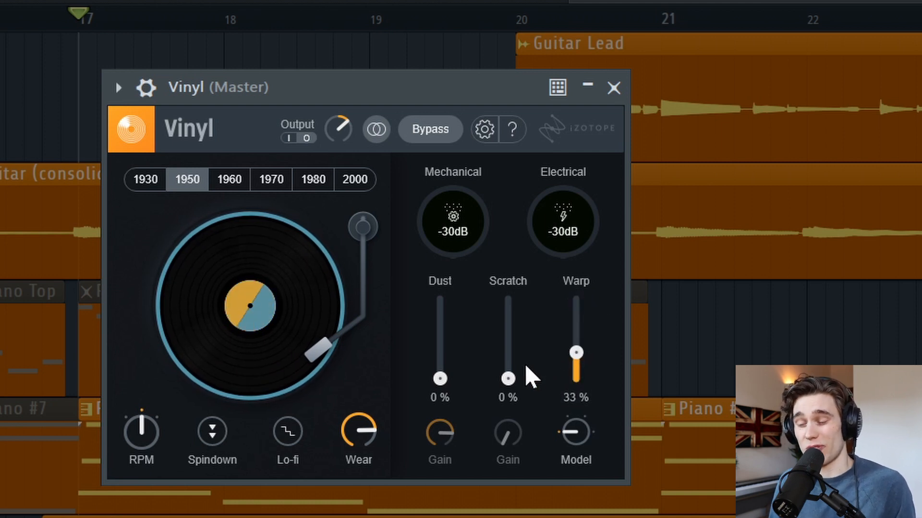
pyautogui.moveTo(592, 346); pyautogui.dragTo(589, 370)
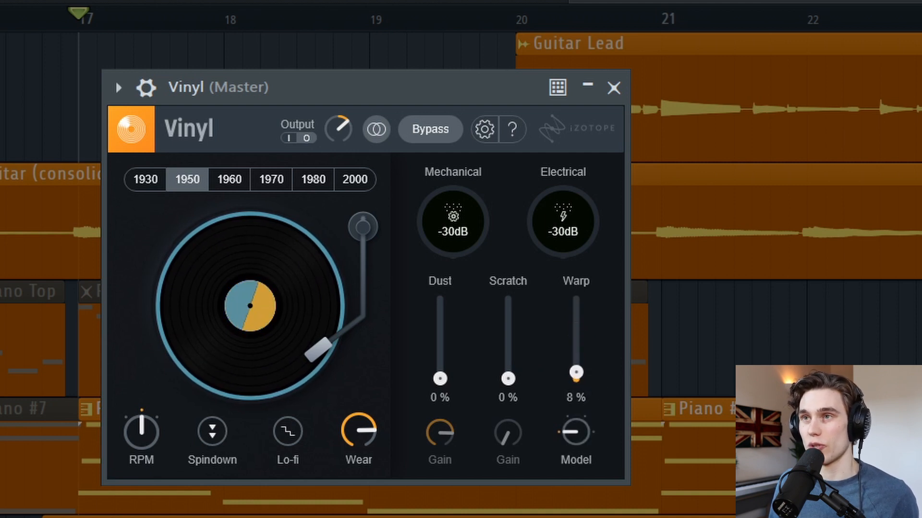
pyautogui.moveTo(584, 372)
pyautogui.mouseDown()
pyautogui.moveTo(584, 315)
pyautogui.moveTo(586, 380)
pyautogui.moveTo(586, 370)
pyautogui.mouseUp()
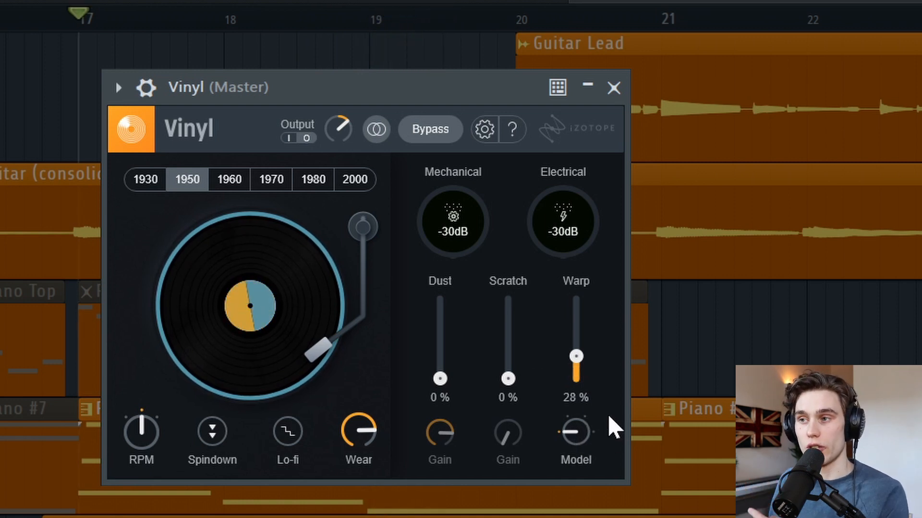
pyautogui.moveTo(577, 399); pyautogui.dragTo(598, 307)
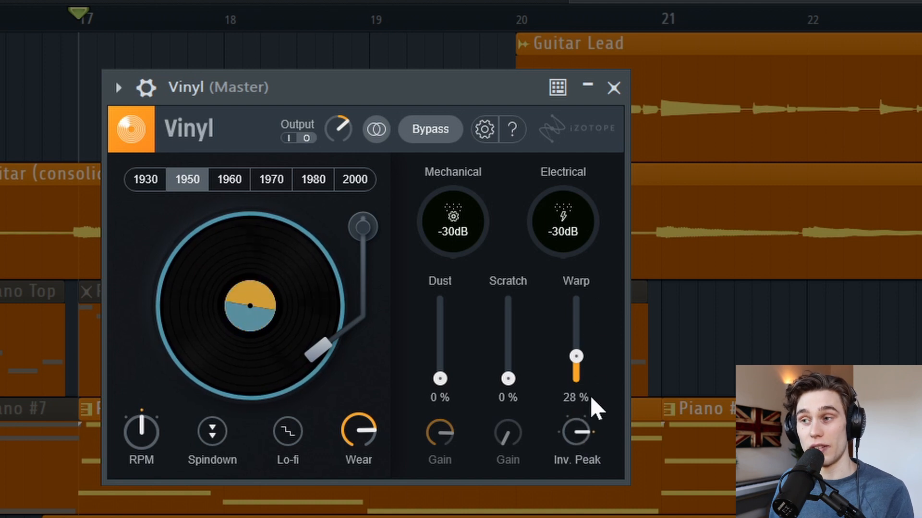
pyautogui.moveTo(593, 392); pyautogui.dragTo(588, 405)
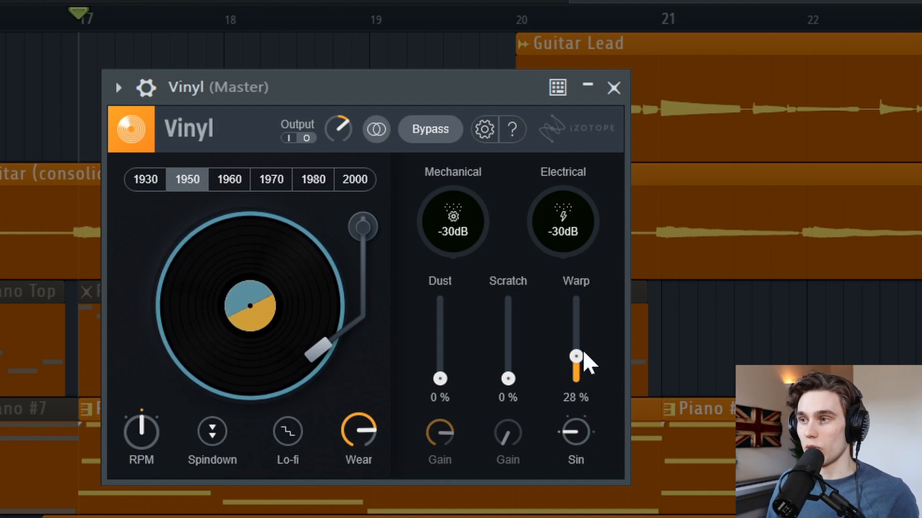
# Reset Warp to 0% and trigger the Spindown effect during playback
pyautogui.moveTo(577, 356); pyautogui.dragTo(577, 384)
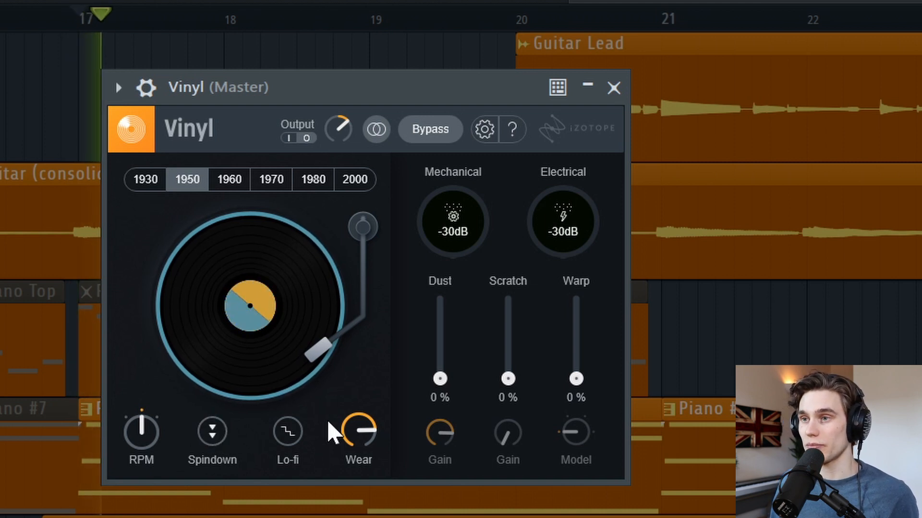
pyautogui.click(213, 432)
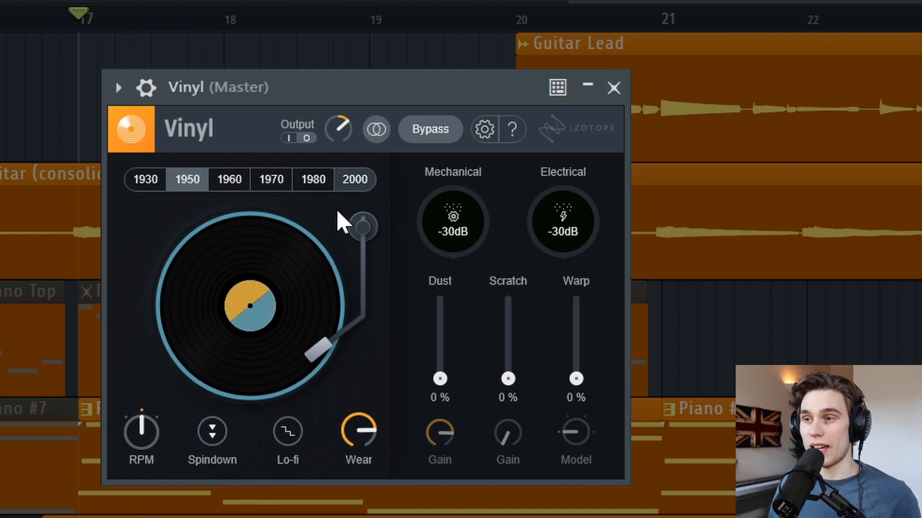
# Alternate the era between 1960, 1950 and 1930, ending on 1930
pyautogui.click(235, 180)
pyautogui.click(175, 180)
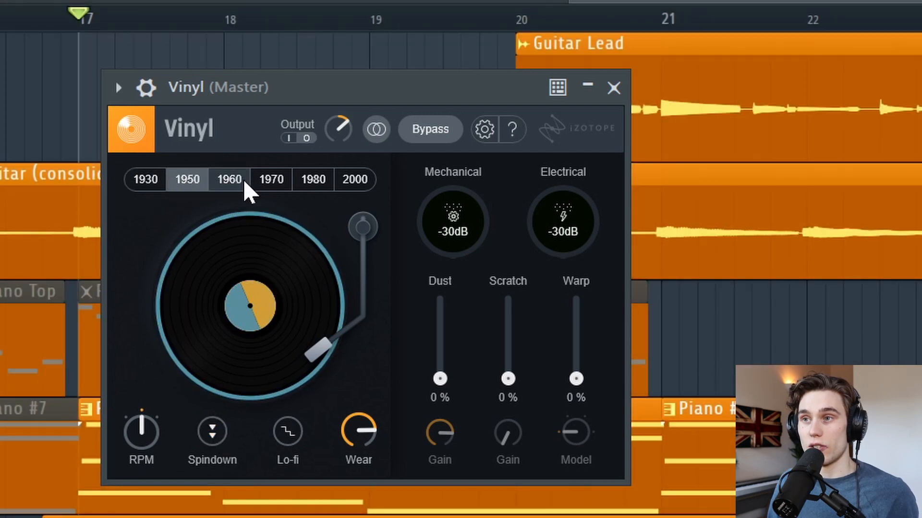
pyautogui.click(243, 181)
pyautogui.click(151, 185)
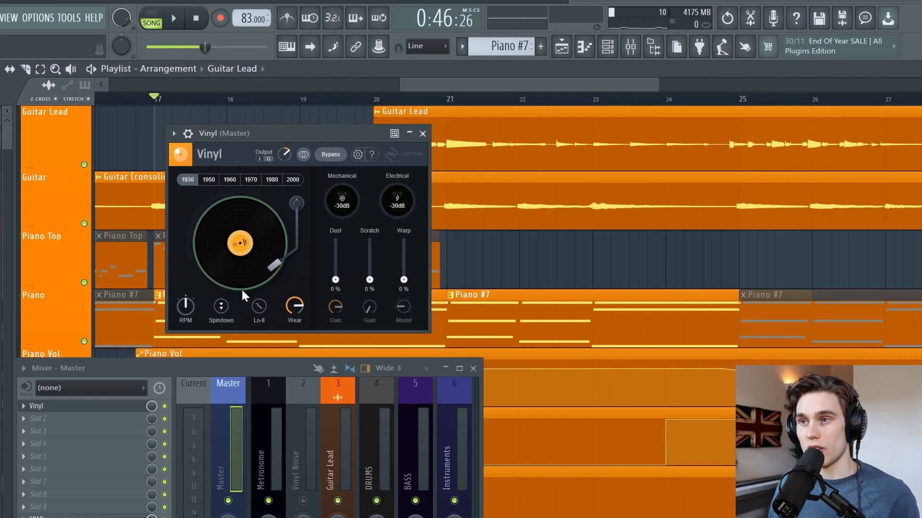
pyautogui.click(209, 180)
pyautogui.click(187, 180)
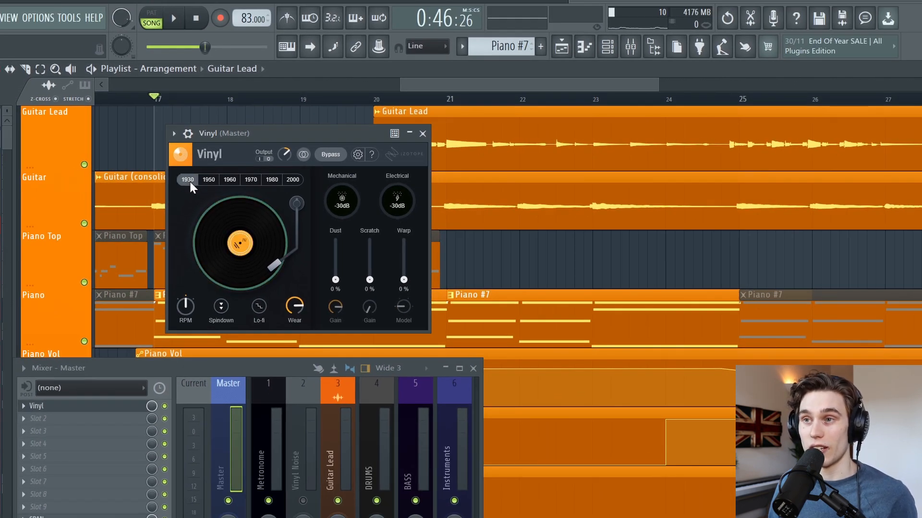
# Create an automation clip for Vinyl's last tweaked Year parameter and close the Vinyl window
pyautogui.scroll(2, 146, 149)
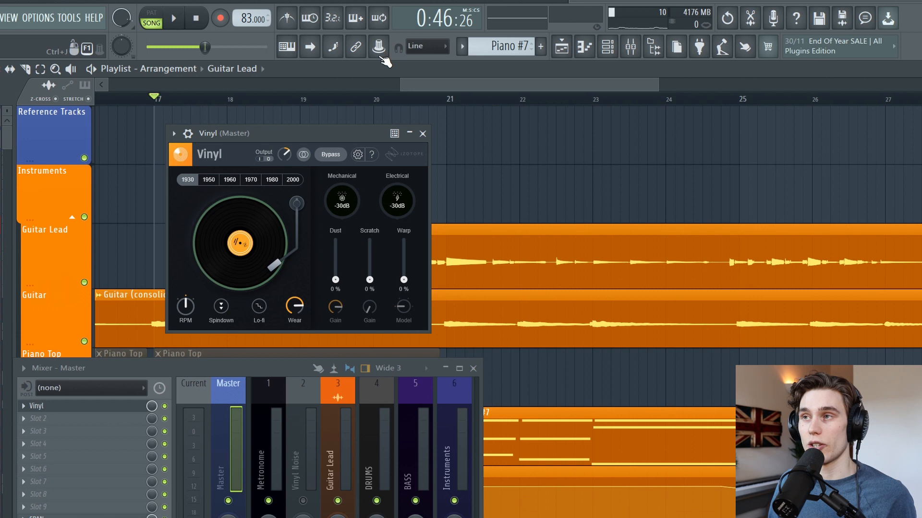
pyautogui.click(382, 47)
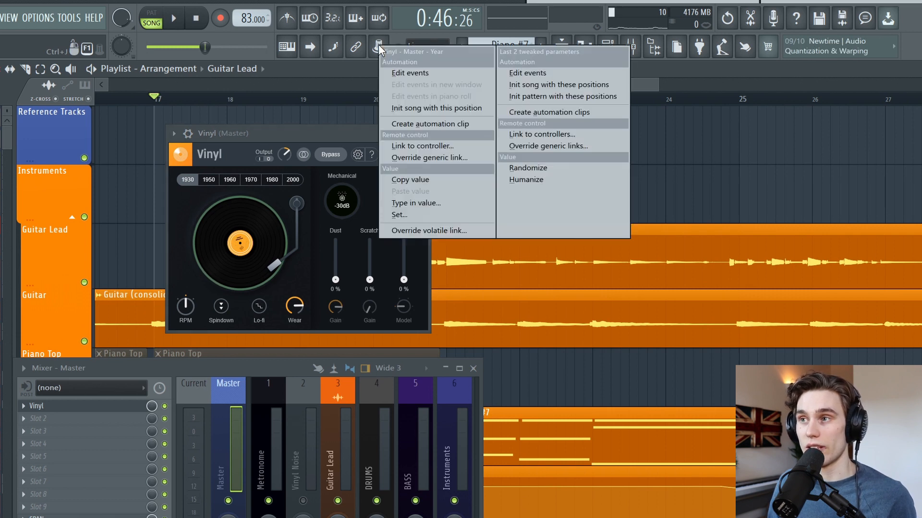
pyautogui.click(424, 124)
pyautogui.click(424, 133)
# Enlarge the Reference Tracks lane and add a zero-level automation point at bar 9 and a stepped 23% point one beat after it
pyautogui.scroll(-2, 461, 102)
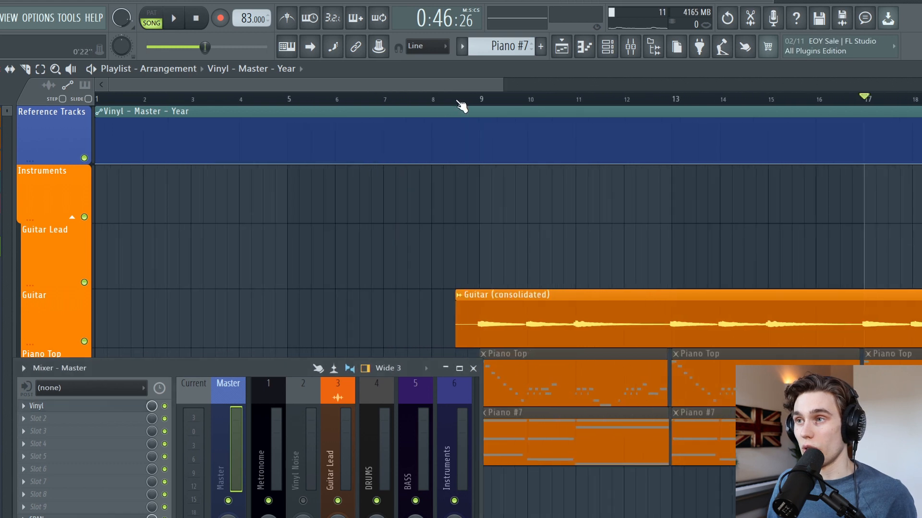
pyautogui.scroll(3, 460, 102)
pyautogui.scroll(2, 580, 100)
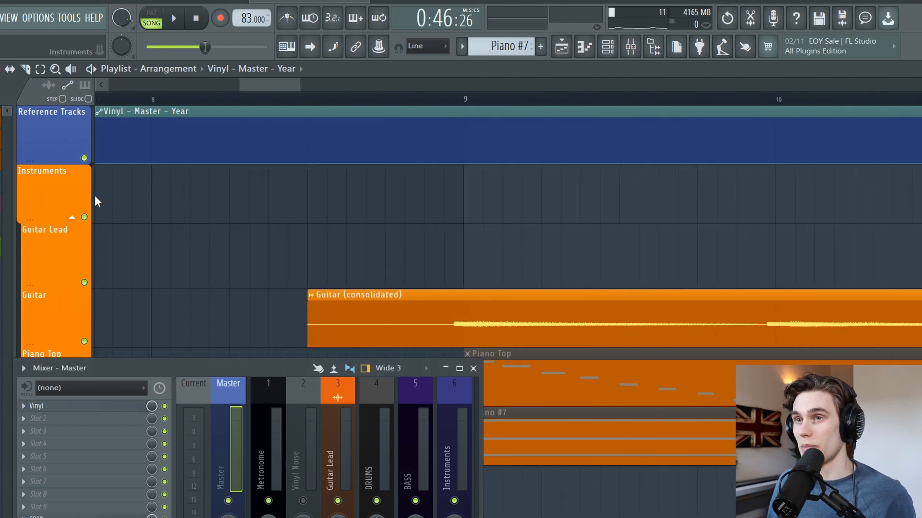
pyautogui.moveTo(58, 165); pyautogui.dragTo(58, 314)
pyautogui.rightClick(464, 305)
pyautogui.moveTo(464, 305); pyautogui.dragTo(464, 313)
pyautogui.rightClick(541, 270)
pyautogui.rightClick(541, 270)
pyautogui.click(578, 324)
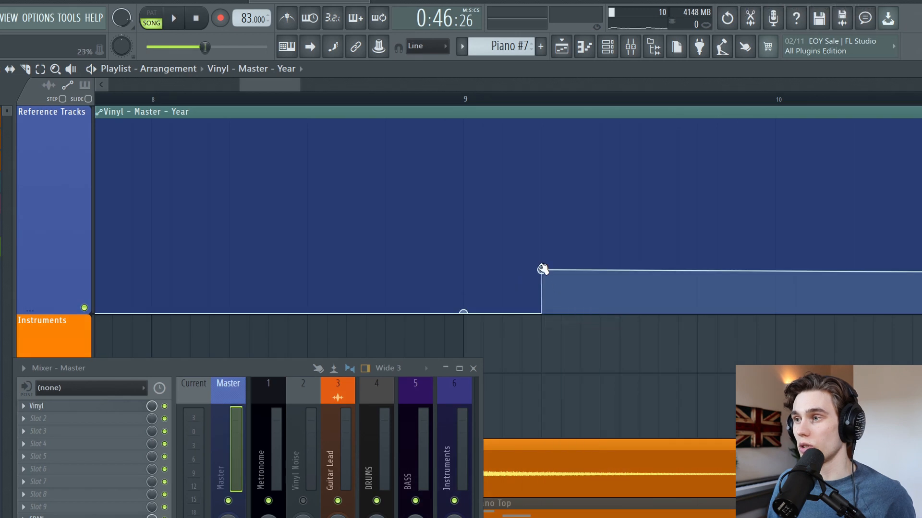
# Add four more rising points to the Year automation, one beat apart, forming a staircase that reaches the maximum
pyautogui.rightClick(619, 229)
pyautogui.rightClick(697, 194)
pyautogui.rightClick(775, 154)
pyautogui.rightClick(853, 120)
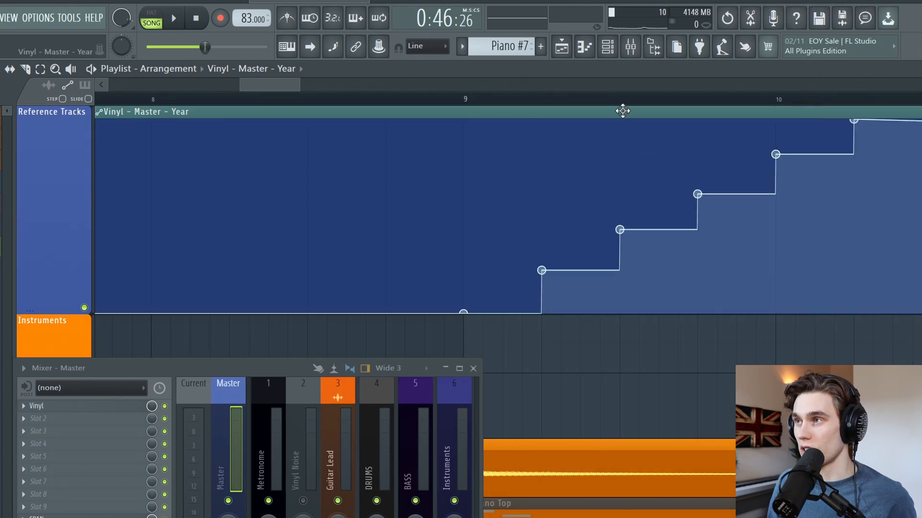
# Play the arrangement from bar 9 with Vinyl open and follow the automated era changes from 1930 through 2000
pyautogui.hscroll(4, 617, 92)
pyautogui.click(248, 96)
pyautogui.press('F9')
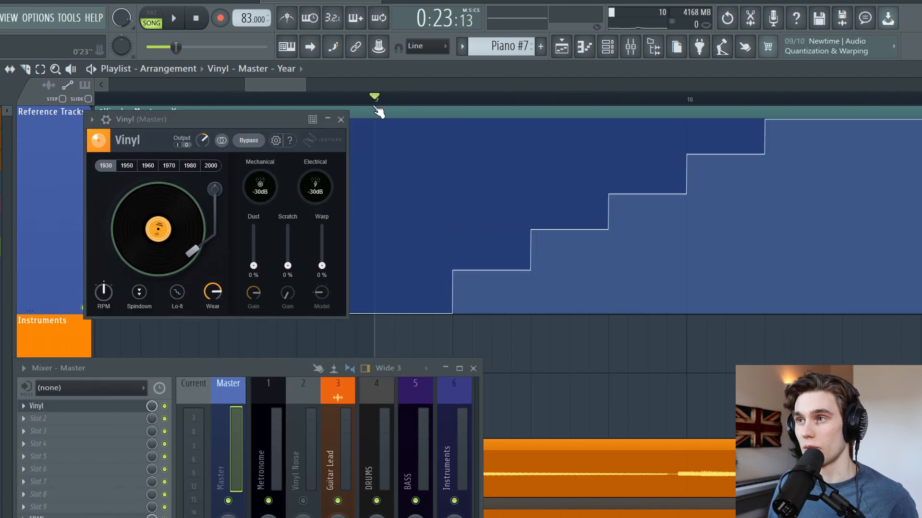
pyautogui.press('space')
pyautogui.click(127, 167)
pyautogui.click(149, 168)
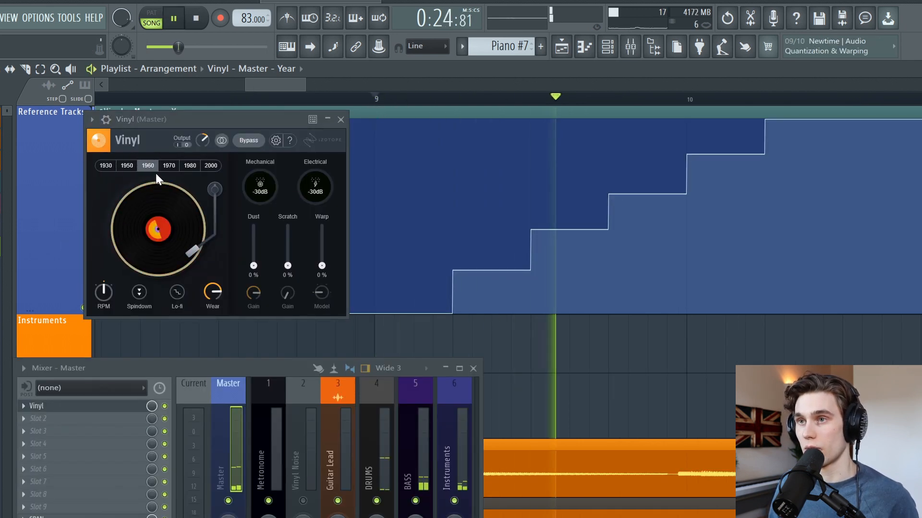
pyautogui.click(168, 166)
pyautogui.click(190, 166)
pyautogui.click(210, 167)
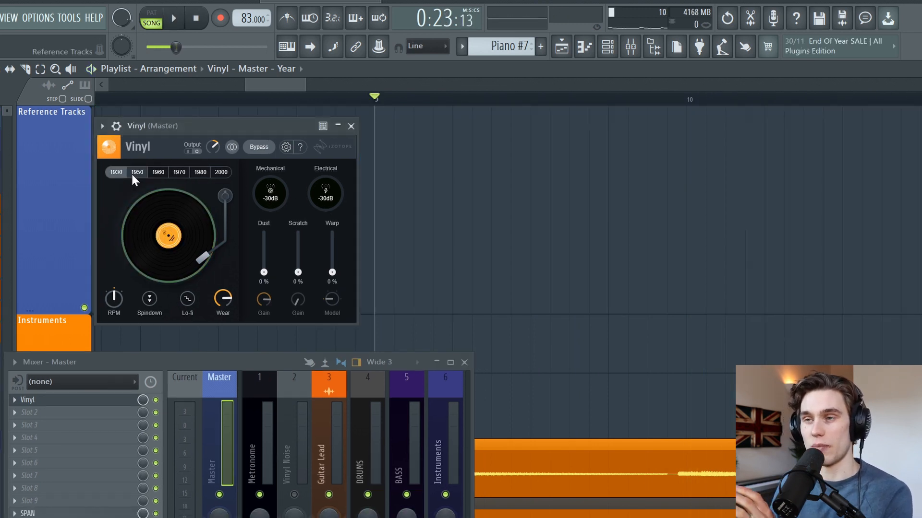
# Switch Vinyl's era from 1930 to 1950
pyautogui.click(137, 172)
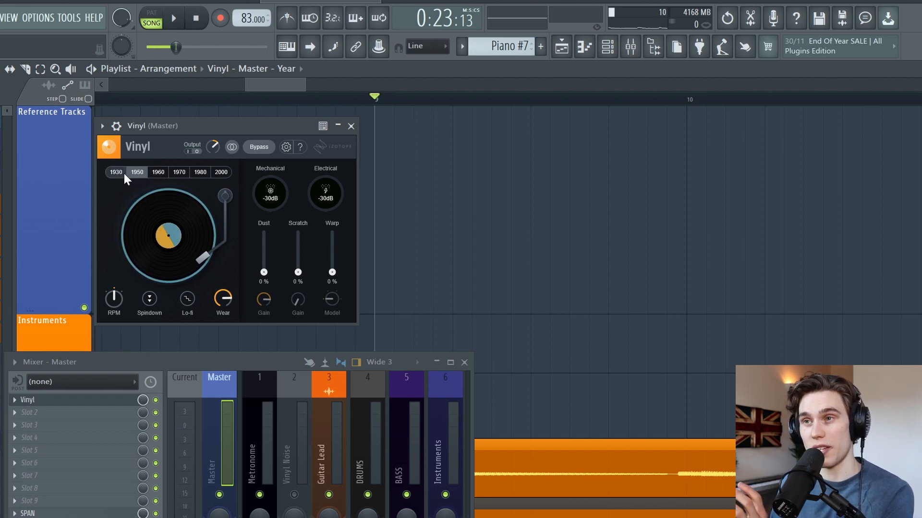
# Compare the 2000 and 1950 eras on the master's Vinyl, returning to 1950 with Dust and Scratch at 0%
pyautogui.click(221, 172)
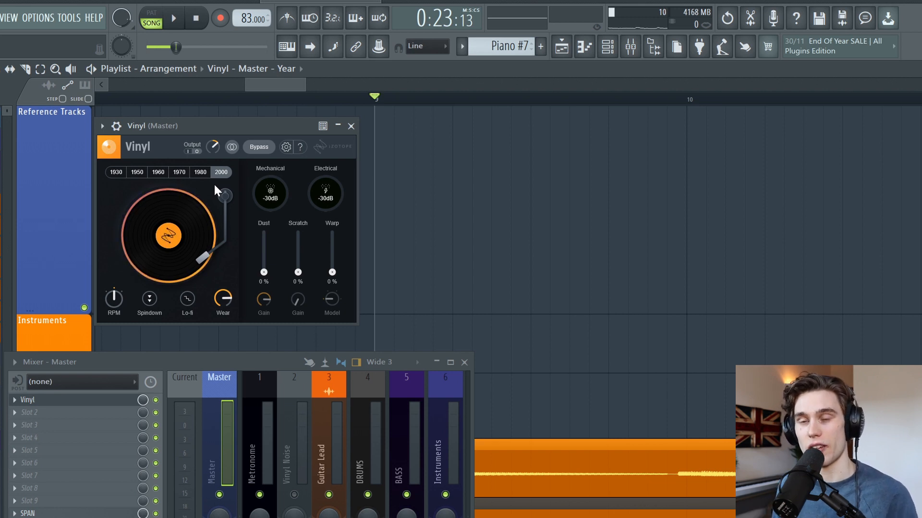
pyautogui.click(135, 174)
pyautogui.click(221, 171)
pyautogui.click(137, 173)
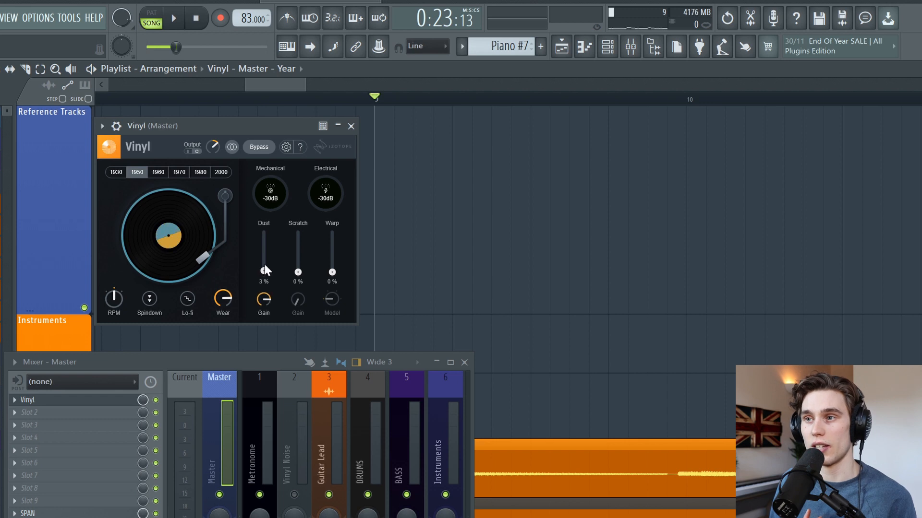
pyautogui.moveTo(298, 273)
pyautogui.mouseDown()
pyautogui.moveTo(298, 263)
pyautogui.moveTo(297, 273)
pyautogui.mouseUp()
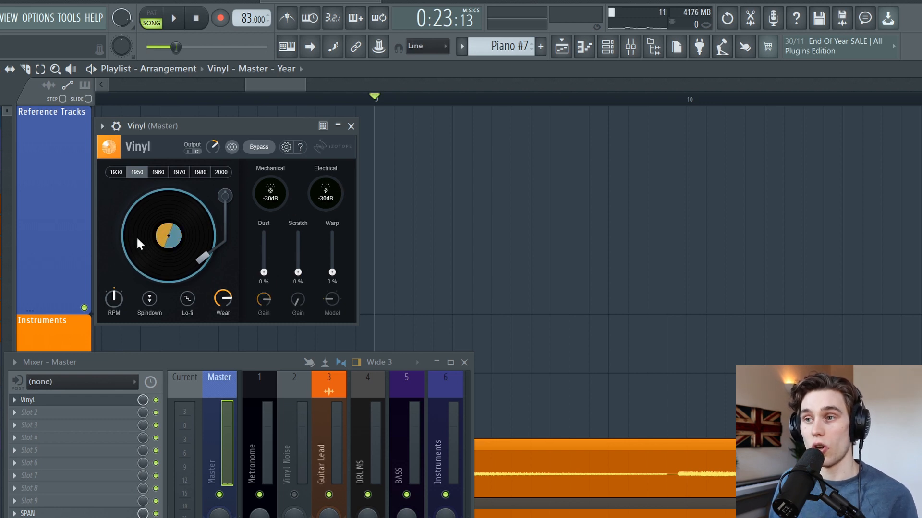
# Close the master's Vinyl, unmute the Vinyl Noise mixer track and open its Vinyl plugin with bypass off
pyautogui.click(350, 127)
pyautogui.click(298, 502)
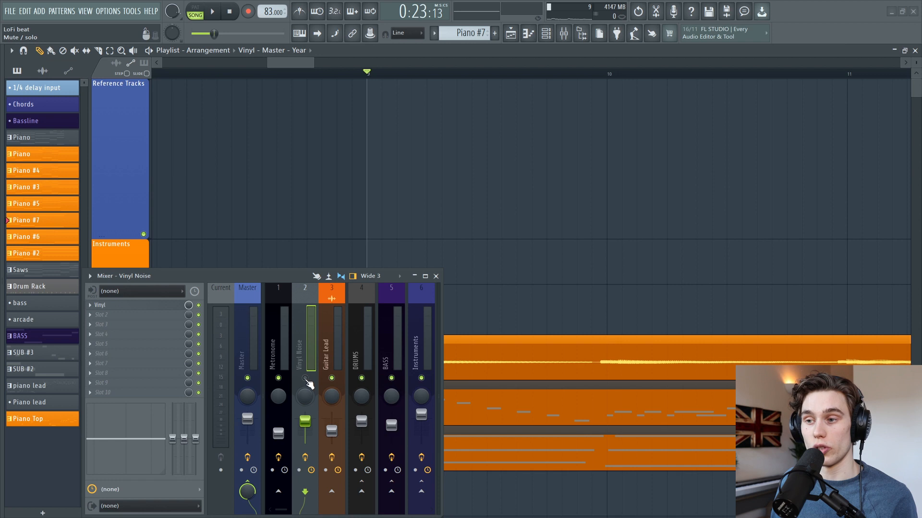
pyautogui.click(305, 379)
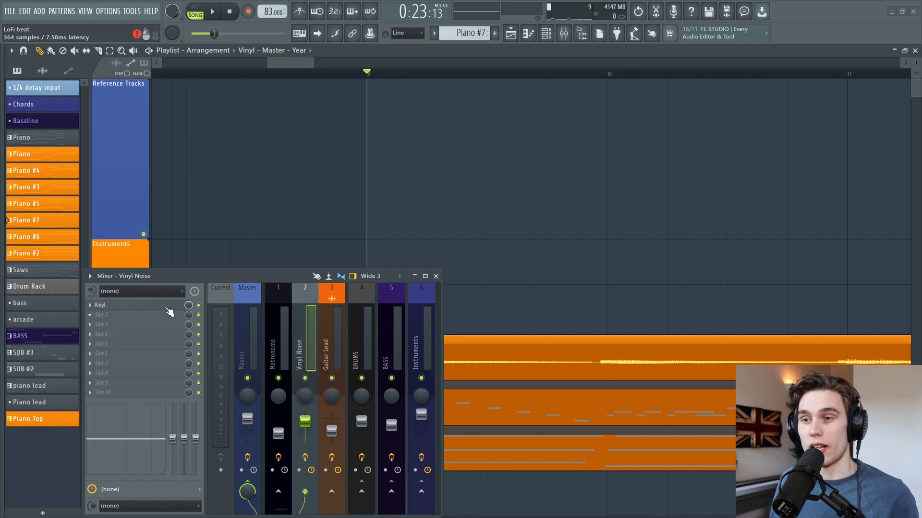
pyautogui.click(101, 305)
pyautogui.moveTo(270, 102); pyautogui.dragTo(277, 103)
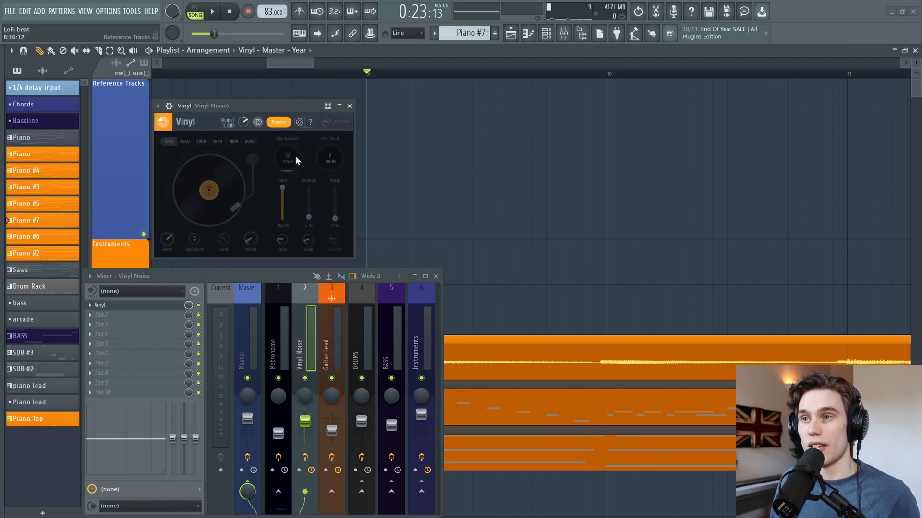
pyautogui.click(277, 122)
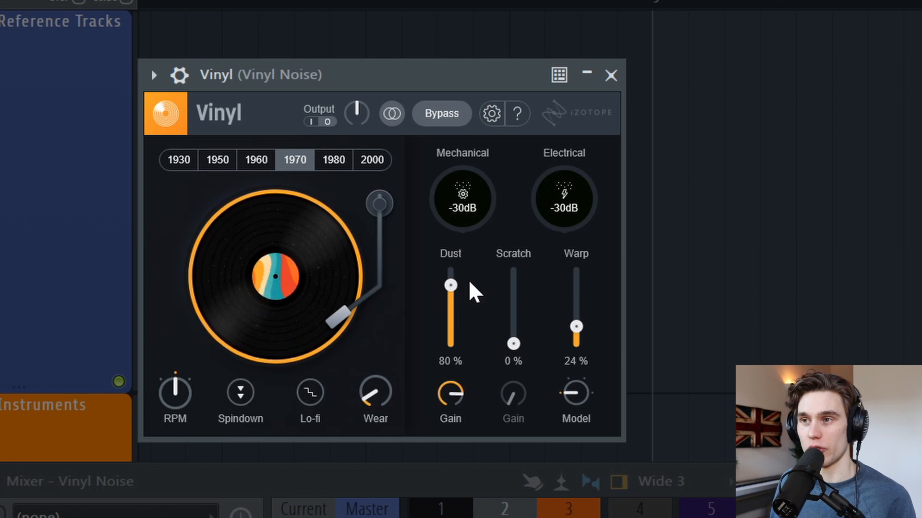
# Set Dust to 0% and audition the Mechanical and Electrical noise, leaving Mechanical at -20 dB and Electrical at -30 dB
pyautogui.moveTo(450, 286); pyautogui.dragTo(448, 349)
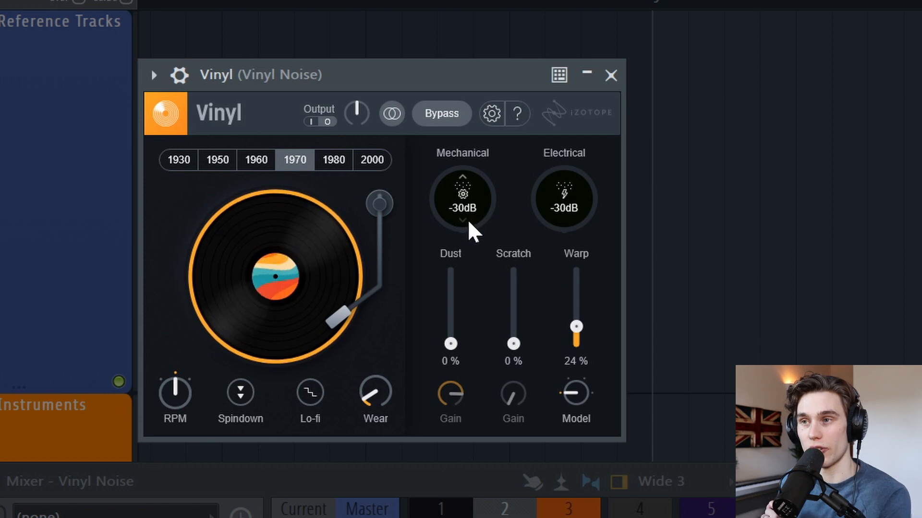
pyautogui.moveTo(472, 198); pyautogui.dragTo(501, 244)
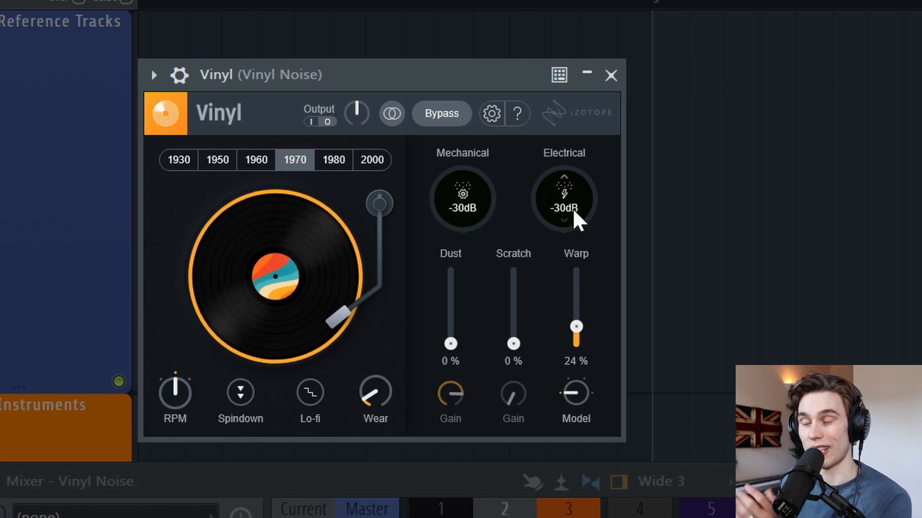
pyautogui.moveTo(572, 208); pyautogui.dragTo(590, 226)
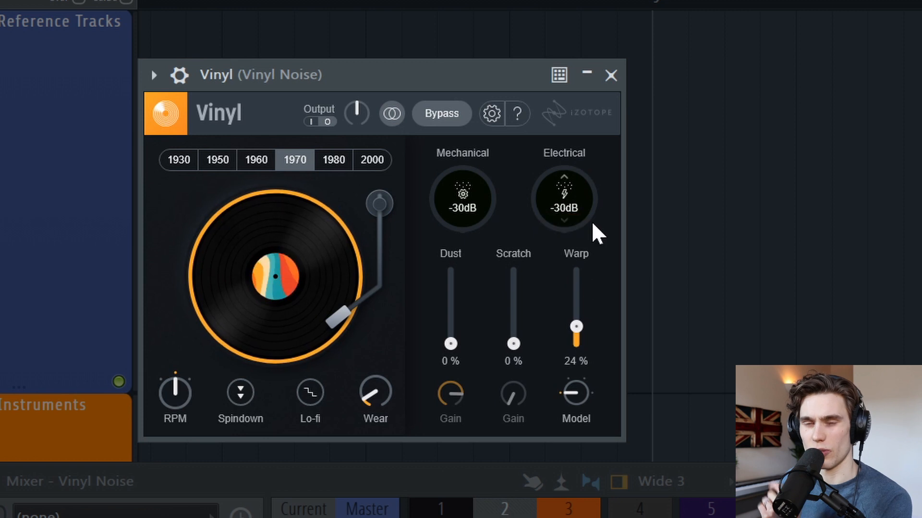
pyautogui.moveTo(467, 221); pyautogui.dragTo(464, 203)
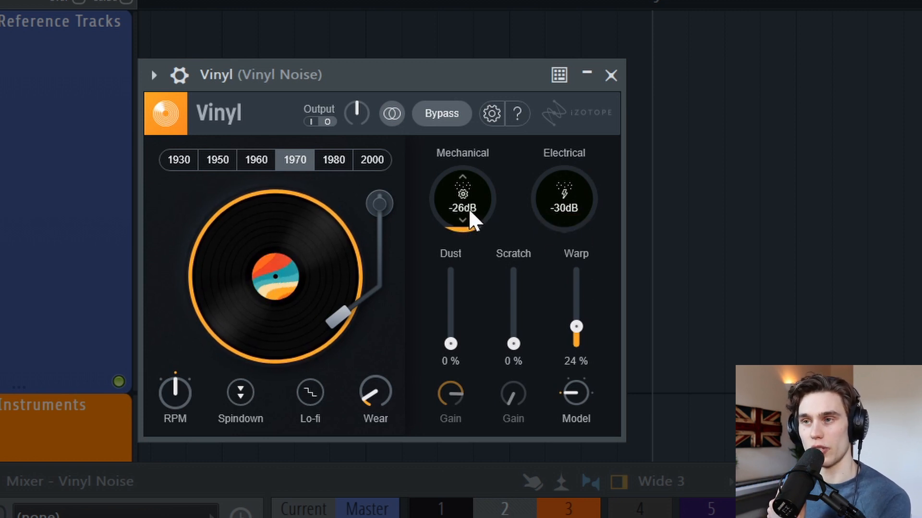
# Audition the mechanical noise in the 2000, 1950 and 1930 eras, keep 1930 and lower Mechanical to -30 dB
pyautogui.click(370, 161)
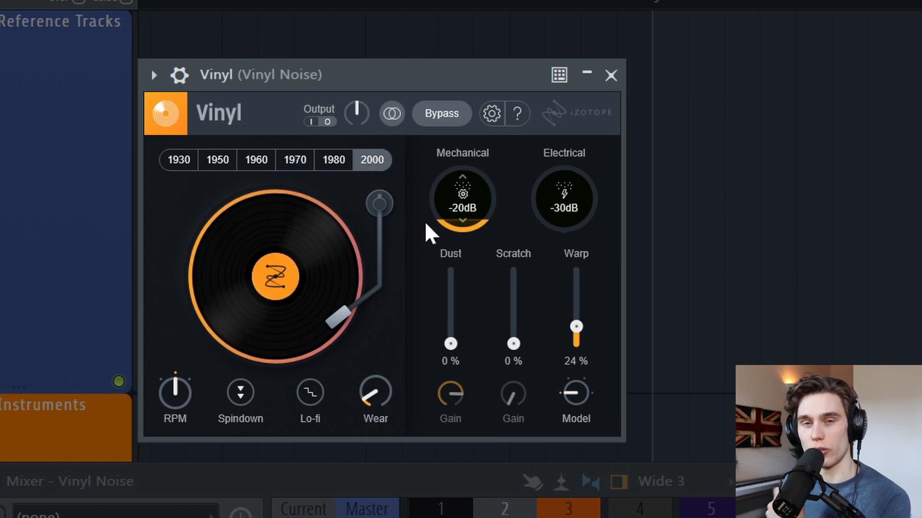
pyautogui.click(234, 159)
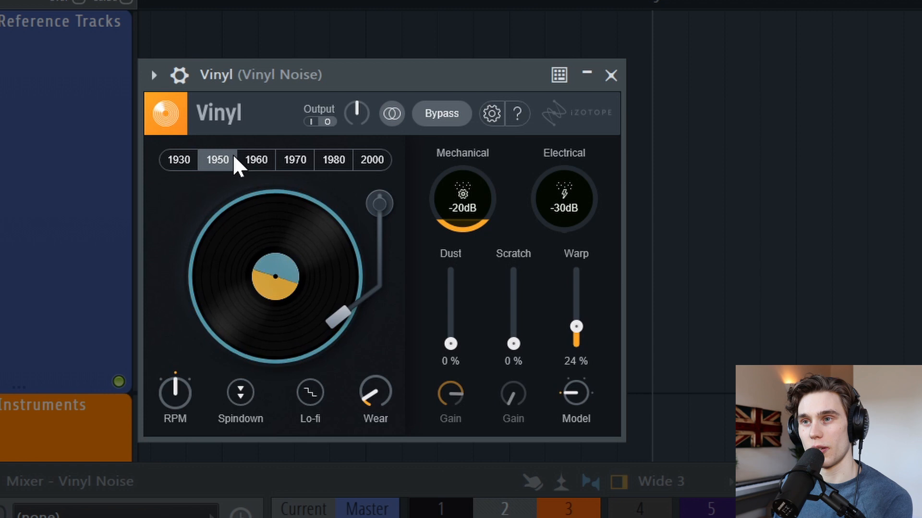
pyautogui.click(182, 162)
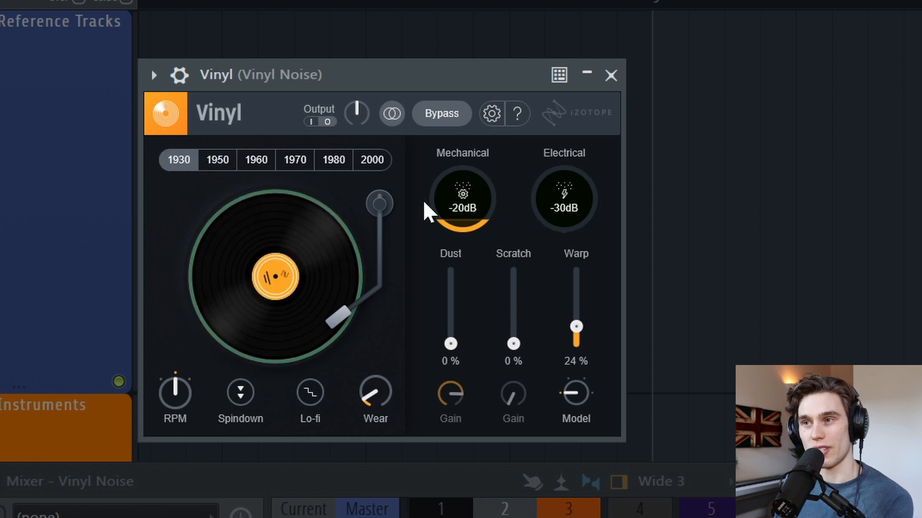
pyautogui.moveTo(469, 180); pyautogui.dragTo(477, 200)
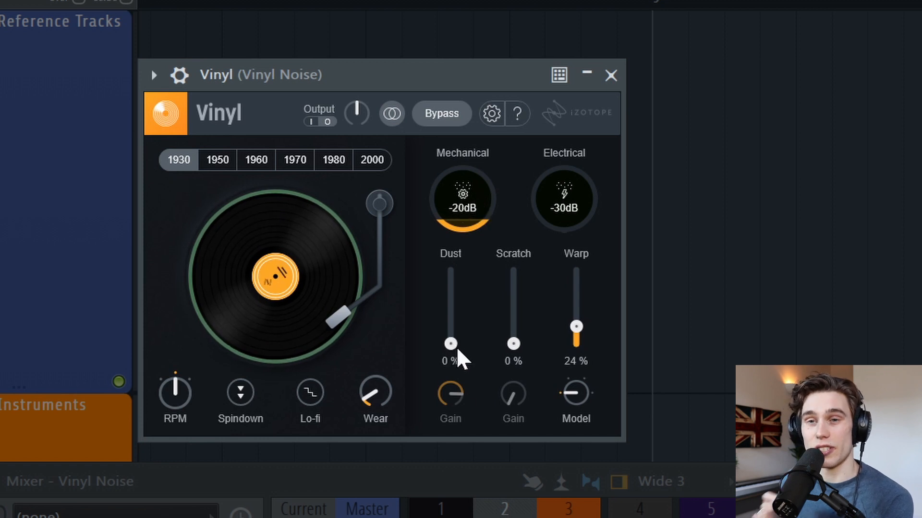
# Raise Dust to 100% with its gain at about -16 dB and set the Mechanical noise to -19 dB
pyautogui.moveTo(450, 343); pyautogui.dragTo(449, 261)
pyautogui.moveTo(450, 400)
pyautogui.moveTo(448, 397); pyautogui.dragTo(447, 419)
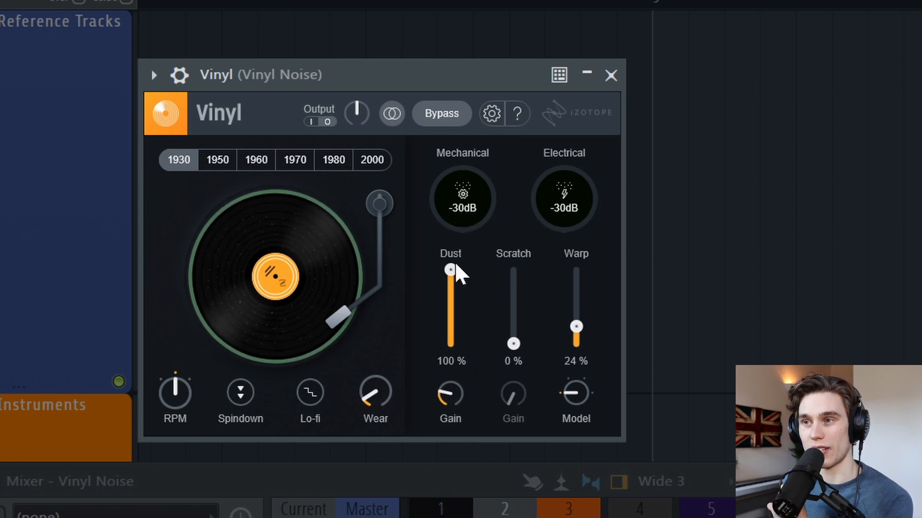
pyautogui.moveTo(459, 388)
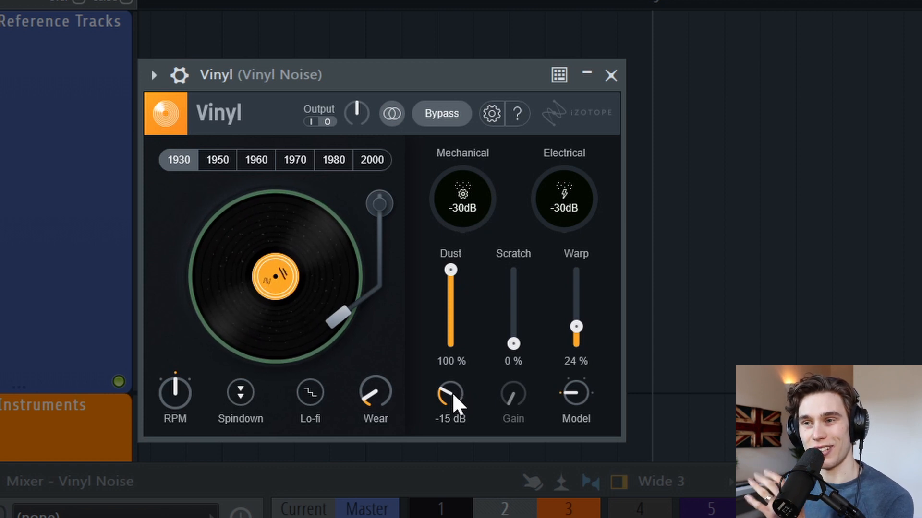
pyautogui.moveTo(468, 206); pyautogui.dragTo(474, 164)
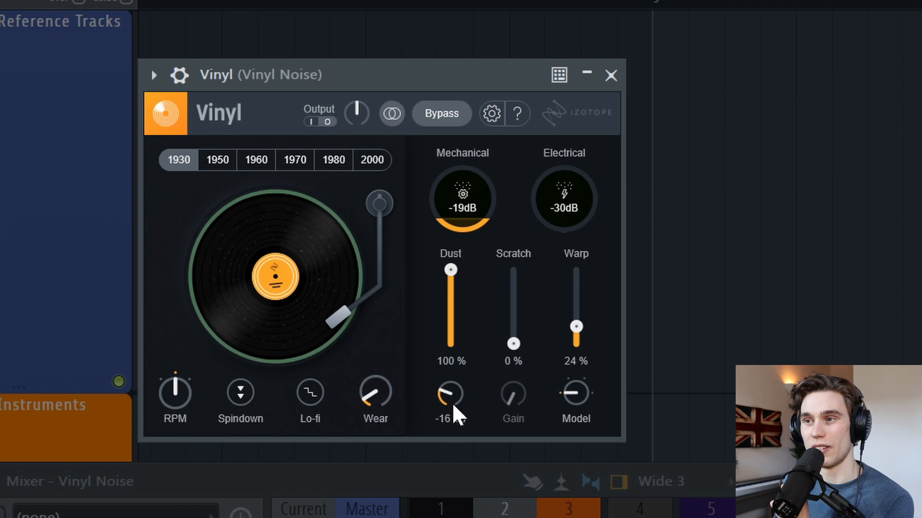
# Audition Scratch at 100% while varying its gain, and return Scratch to 0%
pyautogui.moveTo(513, 344); pyautogui.dragTo(520, 364)
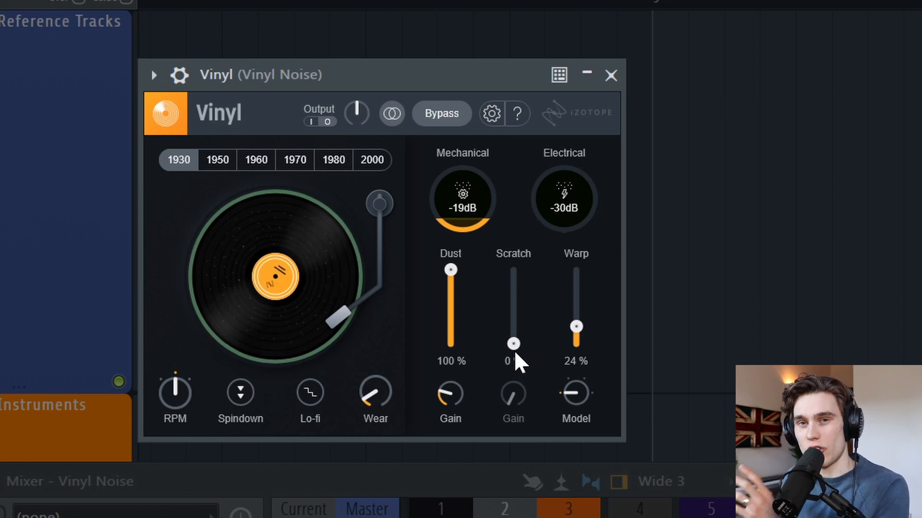
pyautogui.moveTo(515, 354); pyautogui.dragTo(512, 230)
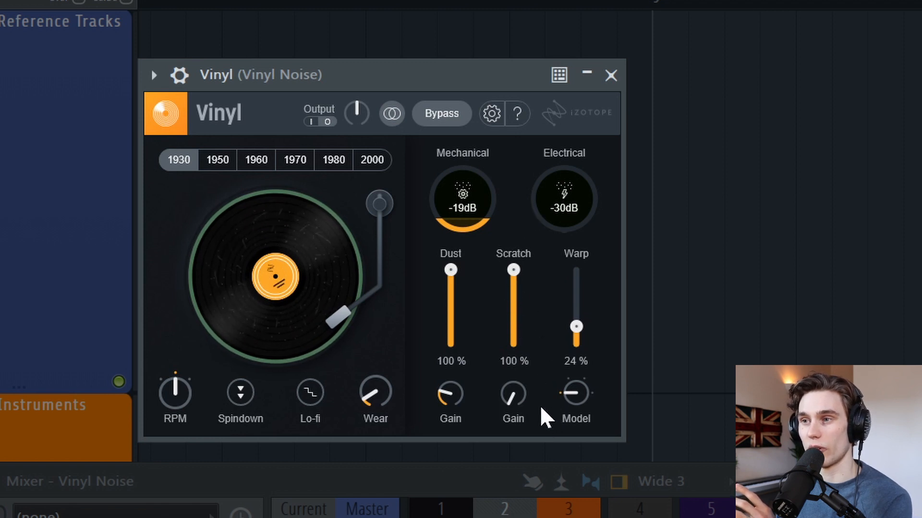
pyautogui.moveTo(520, 379); pyautogui.dragTo(514, 309)
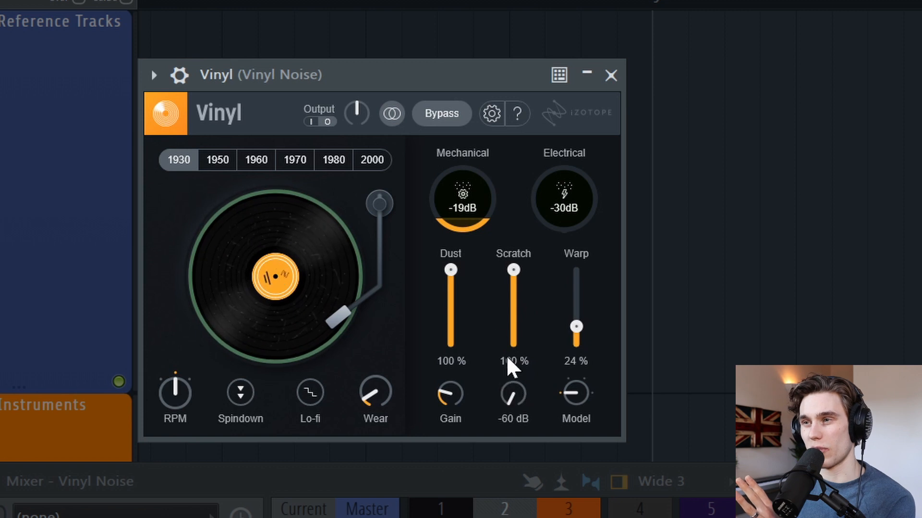
pyautogui.moveTo(511, 271); pyautogui.dragTo(513, 345)
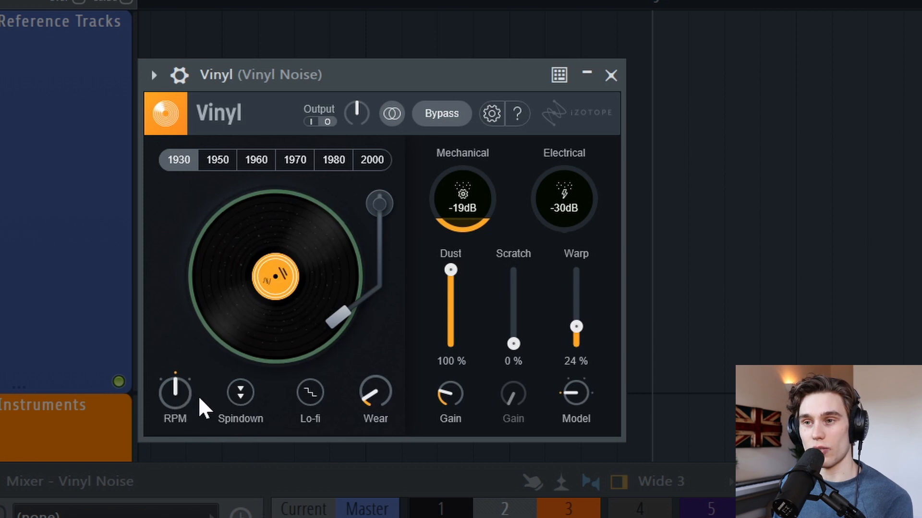
# Compare the 33 RPM setting with the fastest speed, keep the fastest, and set Warp to 0%
pyautogui.moveTo(180, 389); pyautogui.dragTo(158, 469)
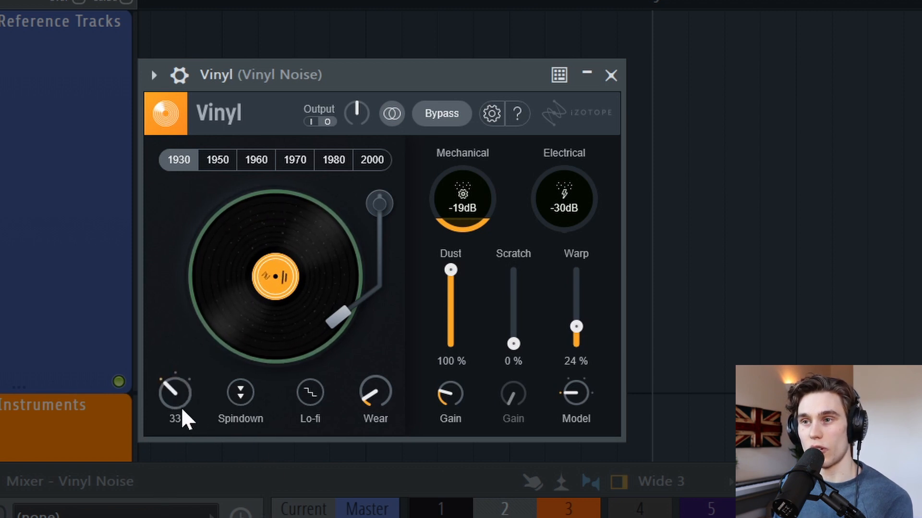
pyautogui.moveTo(173, 394); pyautogui.dragTo(225, 195)
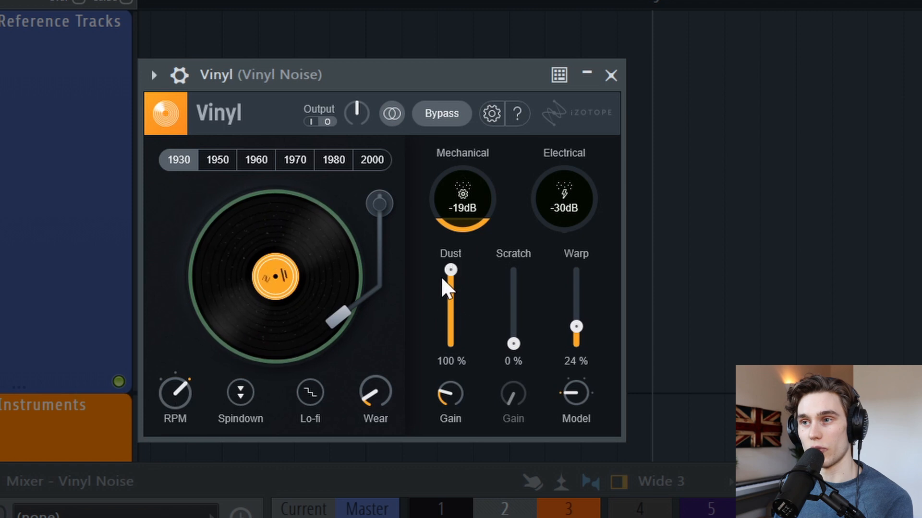
pyautogui.moveTo(179, 388); pyautogui.dragTo(126, 517)
pyautogui.moveTo(174, 396); pyautogui.dragTo(228, 171)
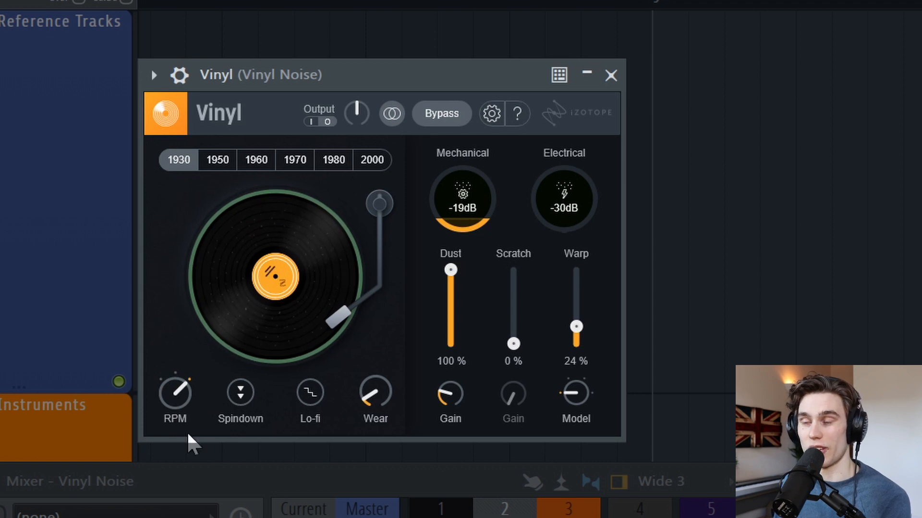
pyautogui.moveTo(577, 336); pyautogui.dragTo(576, 350)
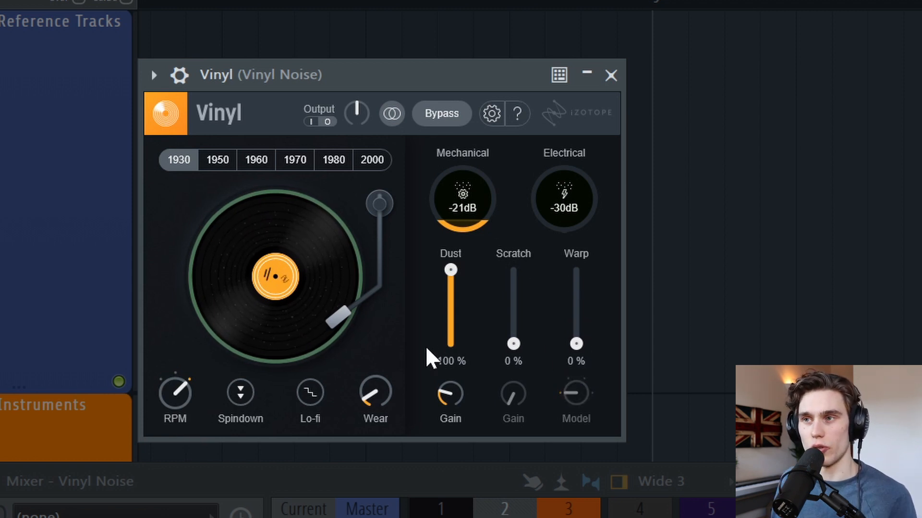
# Toggle Lo-fi on and off to compare its effect, leaving it off with the output gain at 5 dB
pyautogui.click(308, 396)
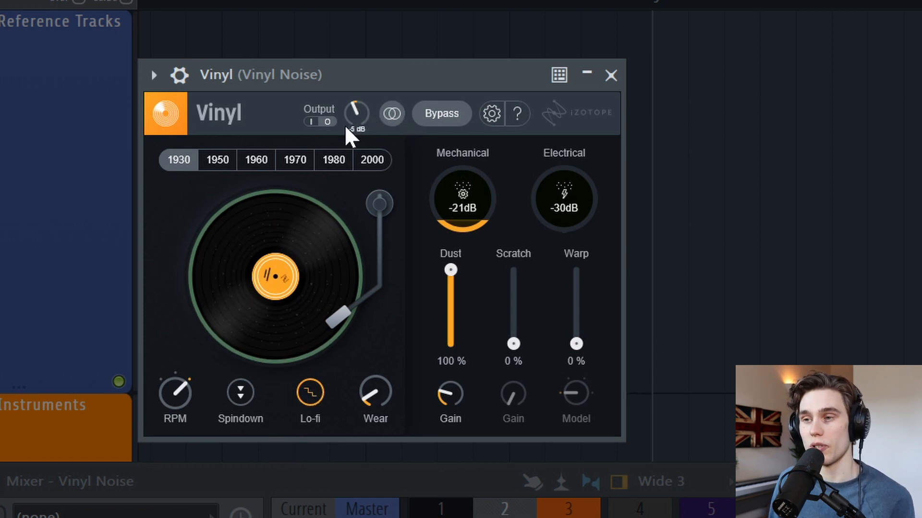
pyautogui.click(308, 396)
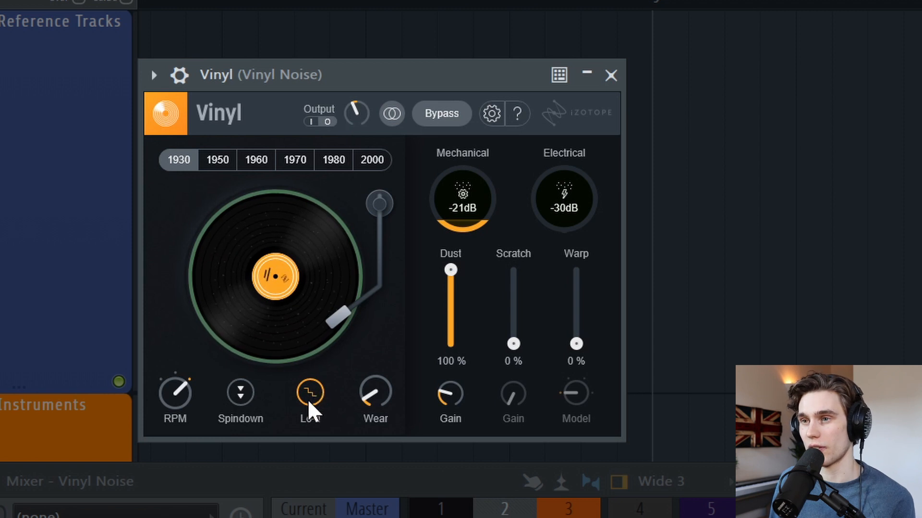
pyautogui.click(311, 396)
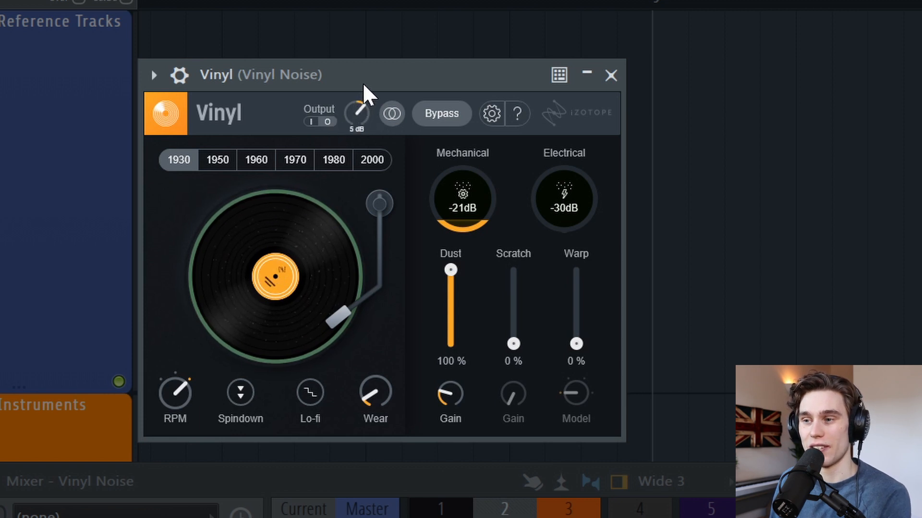
pyautogui.scroll(1, 361, 111)
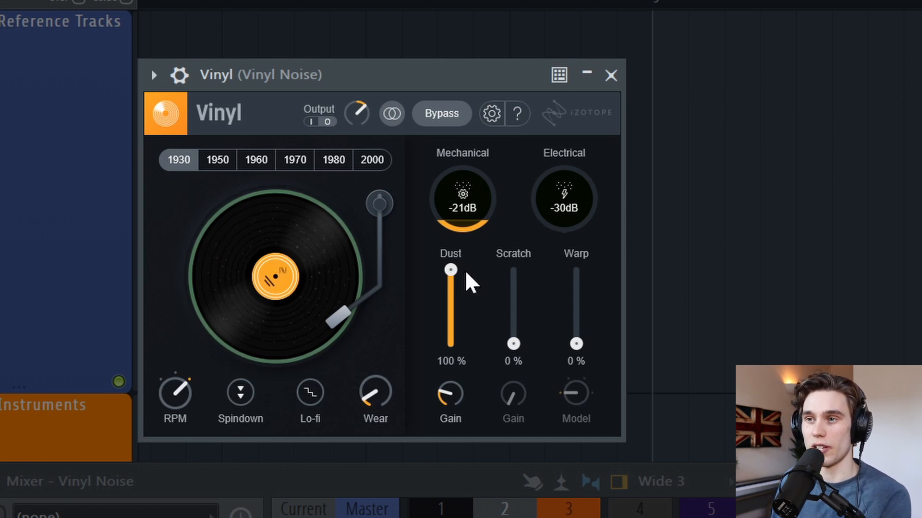
# Switch the Vinyl Noise plugin to mono, check the Master track's meter and close the plugin window
pyautogui.click(391, 117)
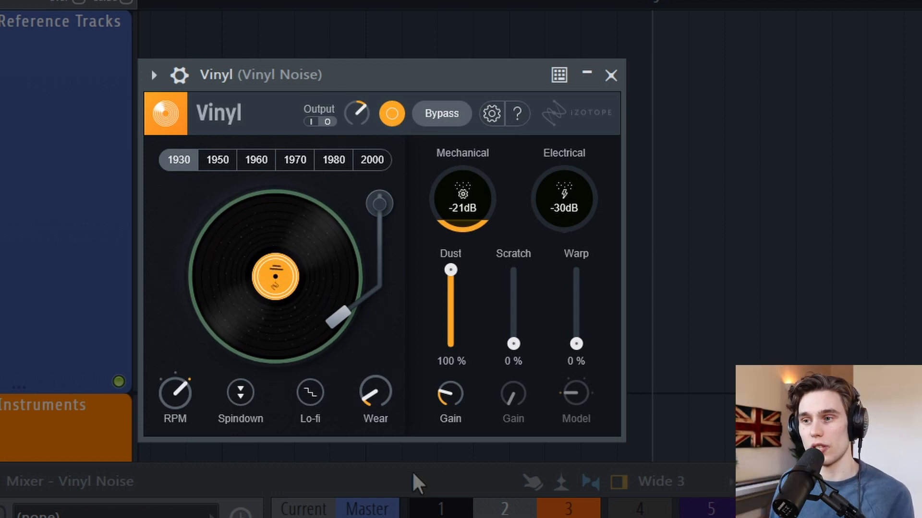
pyautogui.click(367, 510)
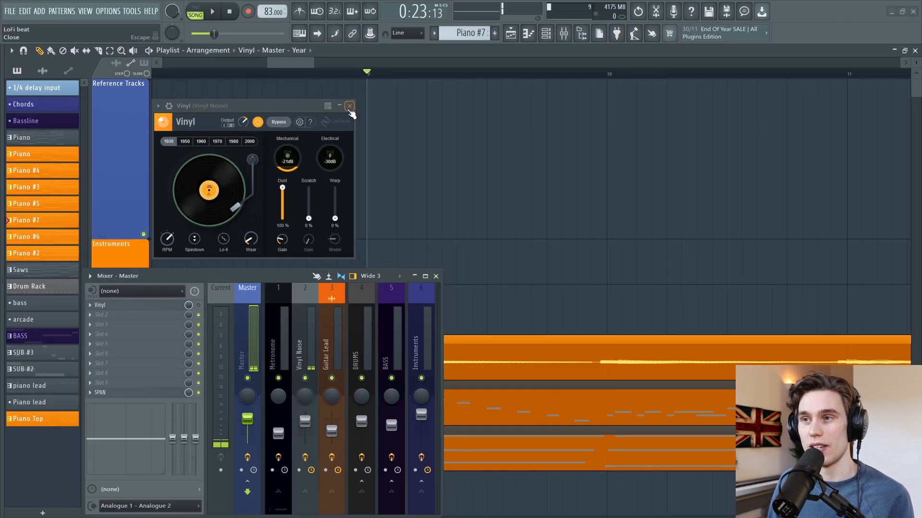
pyautogui.click(611, 75)
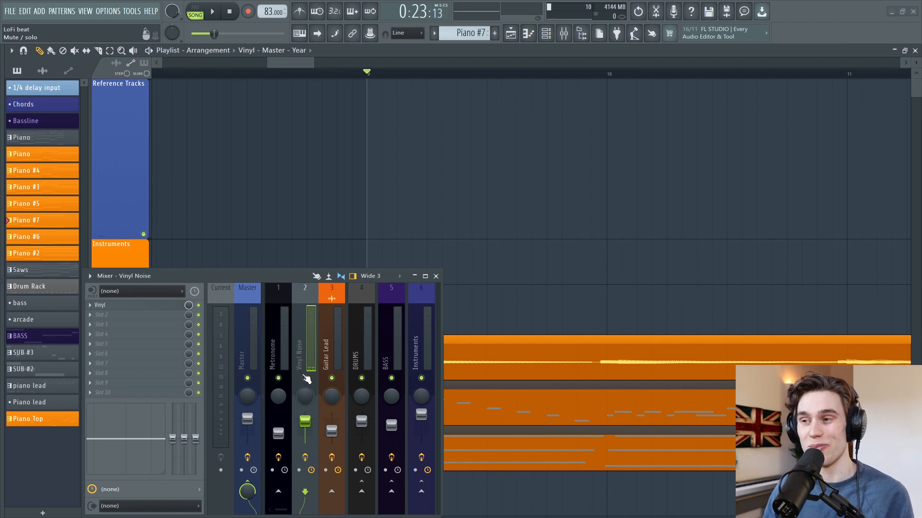
# Solo the DRUMS mixer track and open its Vinyl plugin
pyautogui.click(359, 355)
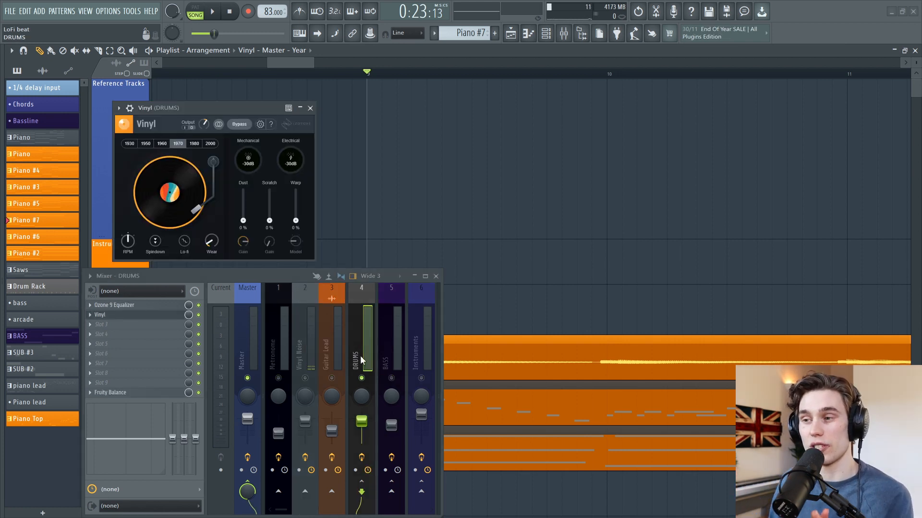
pyautogui.scroll(-3, 365, 385)
pyautogui.scroll(3, 358, 385)
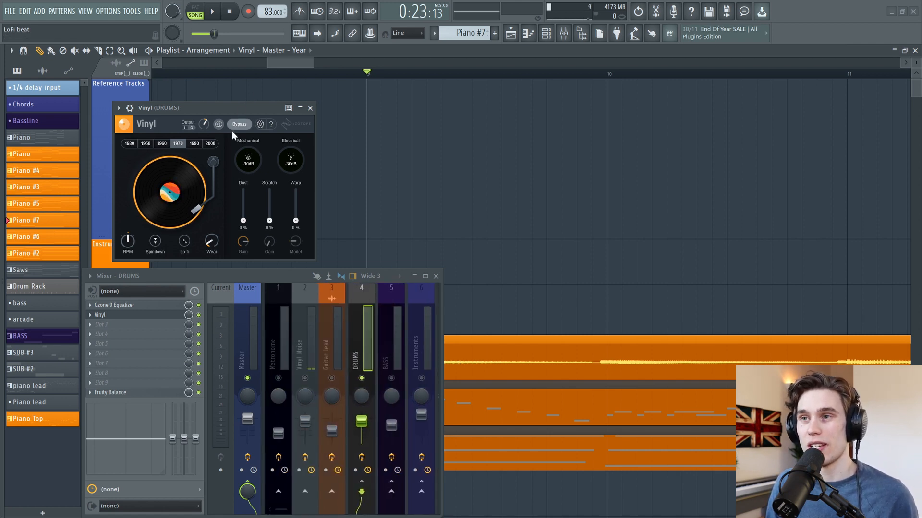
# Set the drums' Vinyl era to 1980 and compare the processed and bypassed sound during playback, leaving bypass off
pyautogui.click(194, 144)
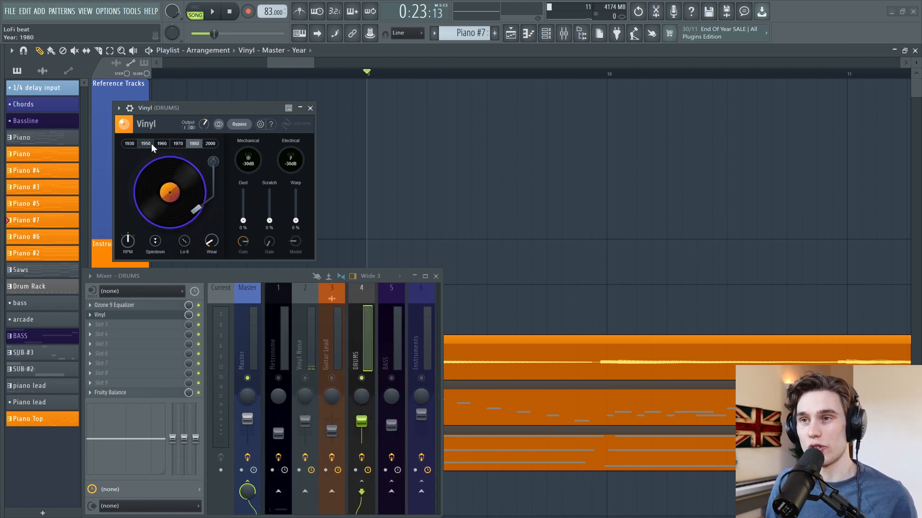
pyautogui.press('space')
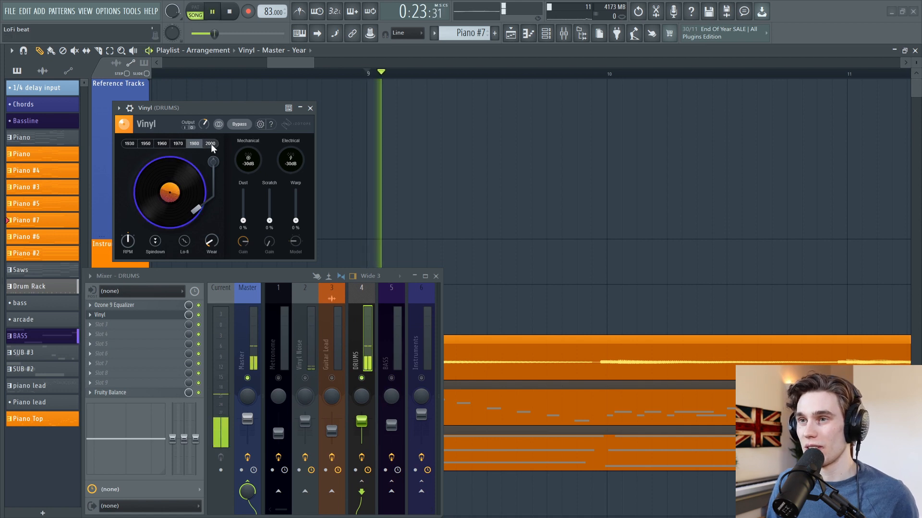
pyautogui.click(245, 125)
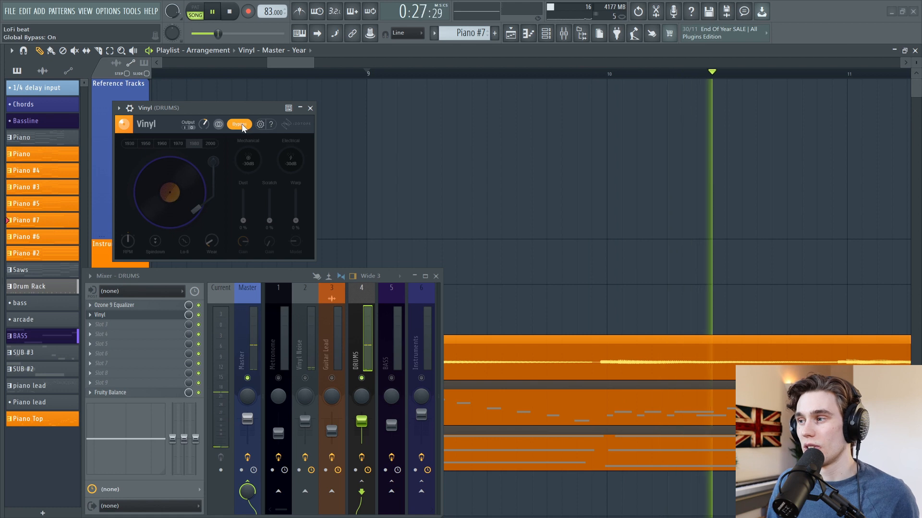
pyautogui.click(240, 125)
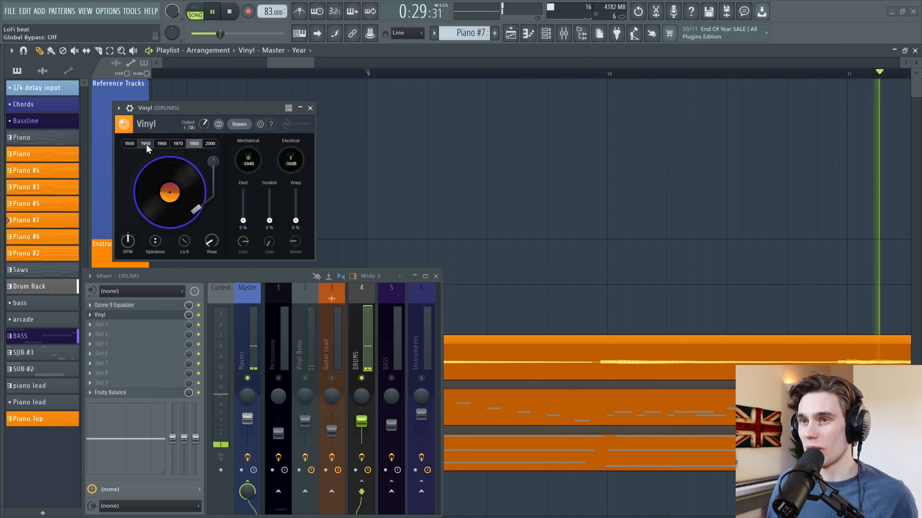
# Audition the 1950 and 1930 eras on the drums, keep 1930, and stop playback
pyautogui.click(145, 142)
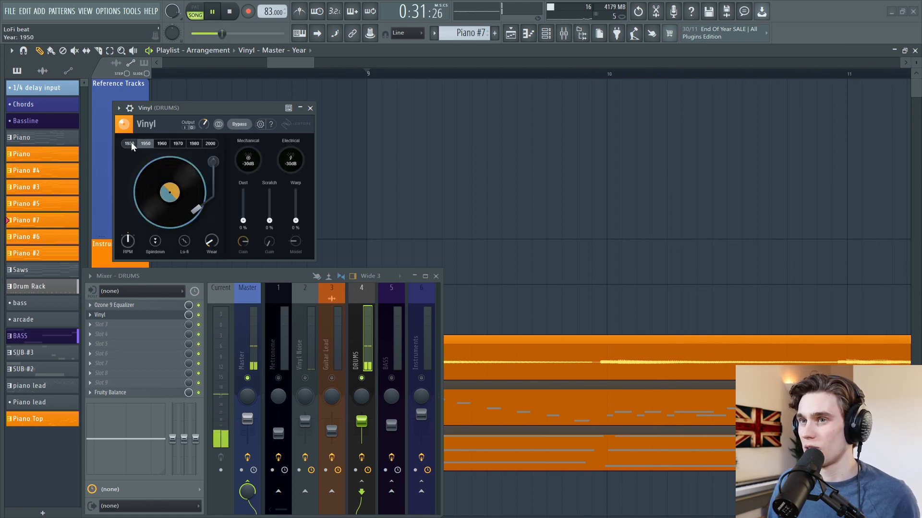
pyautogui.click(130, 143)
pyautogui.press('space')
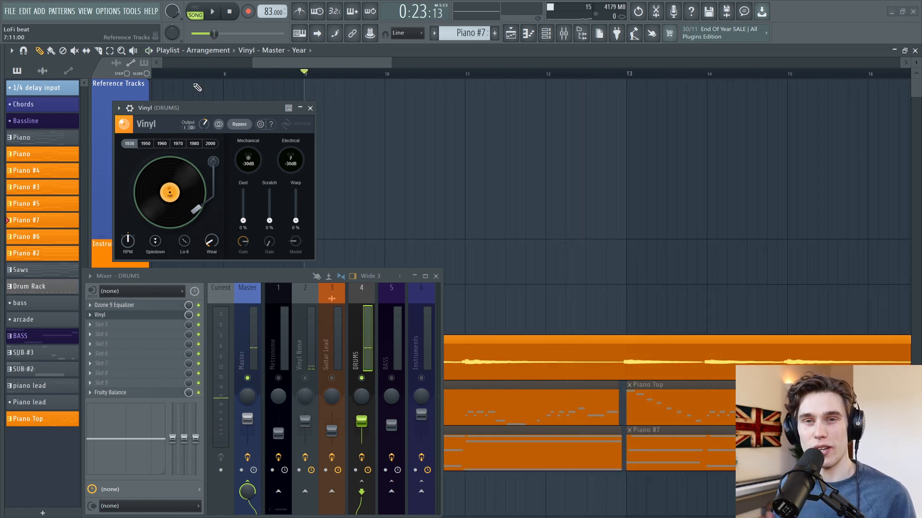